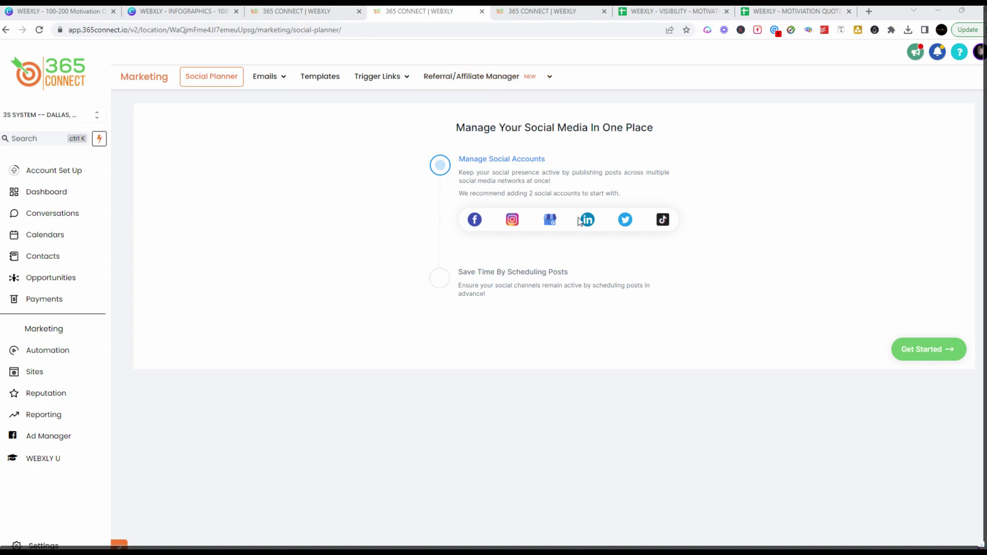
# On the Social Planner stats page, scroll through the account filter's groups and 18 selected social accounts
pyautogui.click(520, 12)
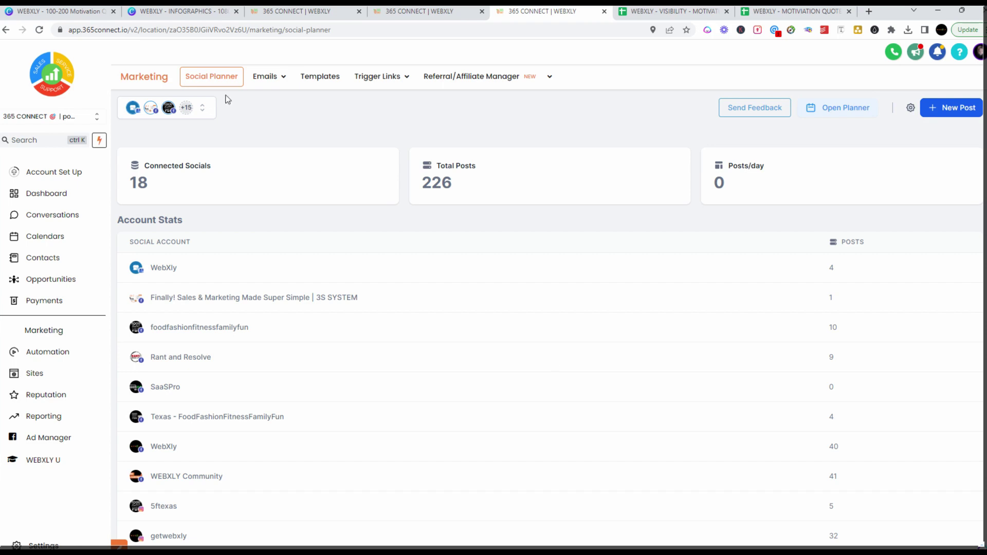
pyautogui.click(203, 107)
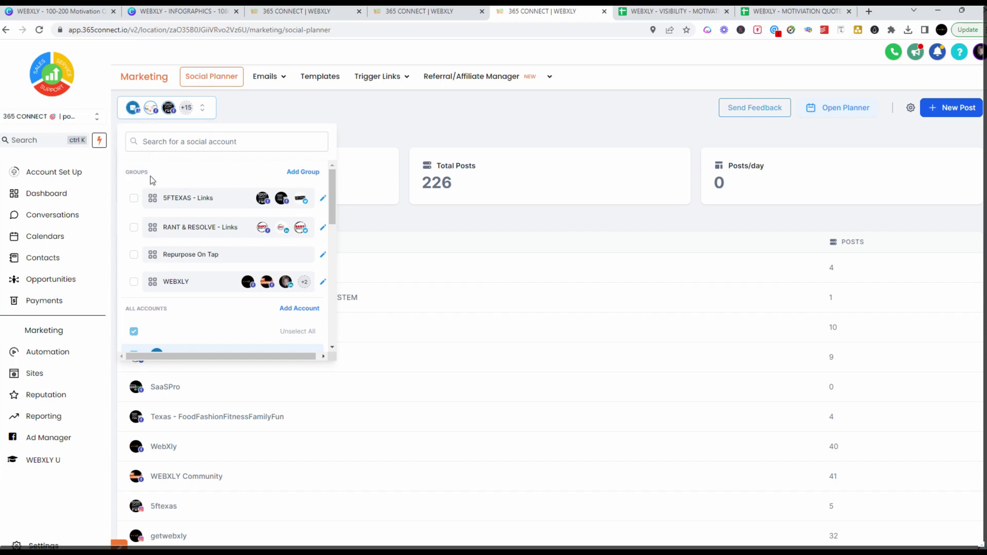
pyautogui.scroll(-2, 156, 252)
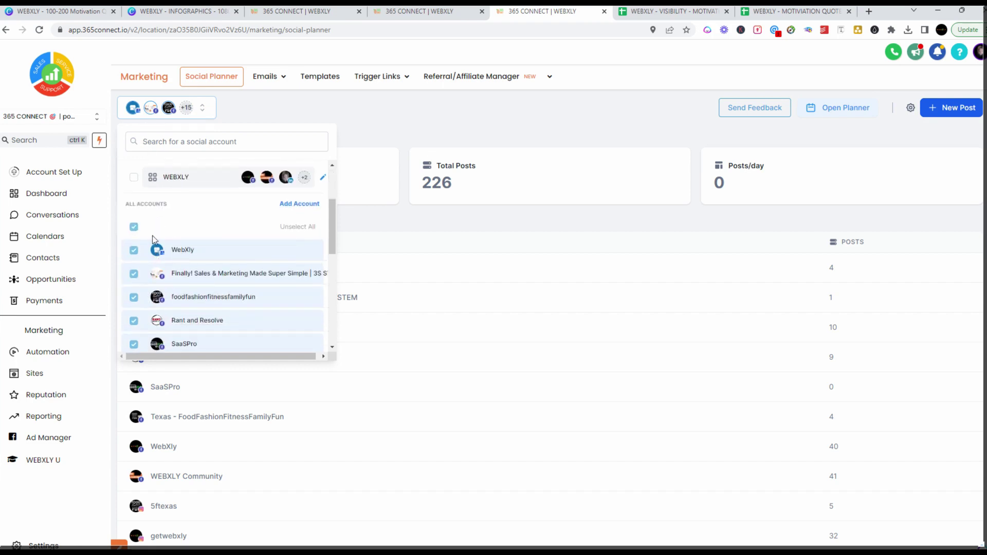
pyautogui.scroll(-4, 234, 260)
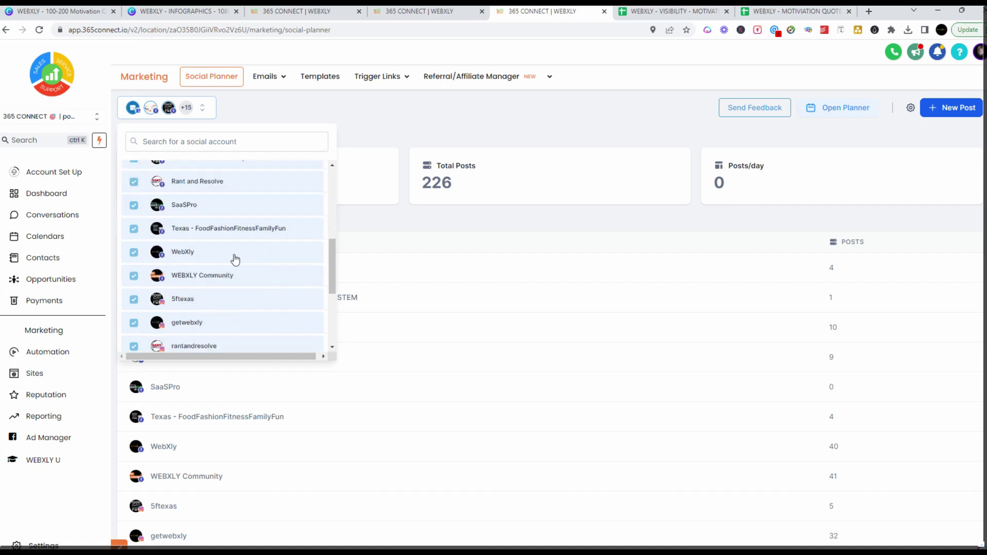
pyautogui.scroll(-2, 231, 265)
pyautogui.scroll(5, 231, 265)
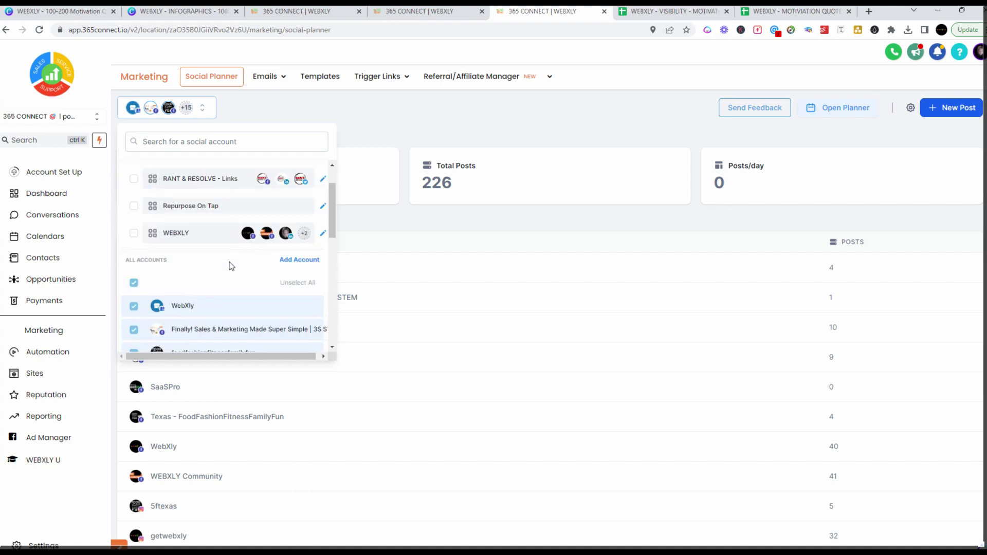
pyautogui.click(183, 106)
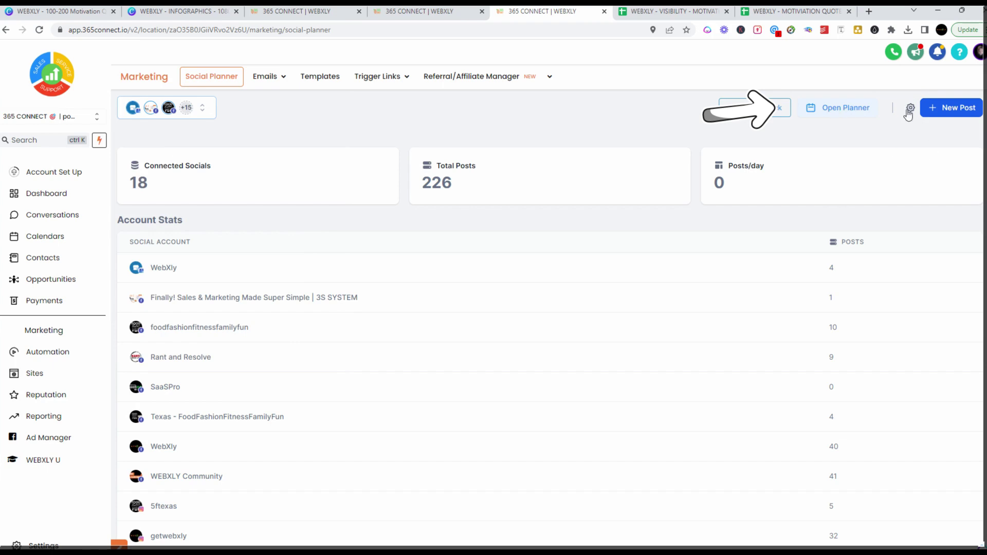
# Open the March 2023 planner calendar and toggle between the Mar 19–25 week and month views
pyautogui.click(835, 109)
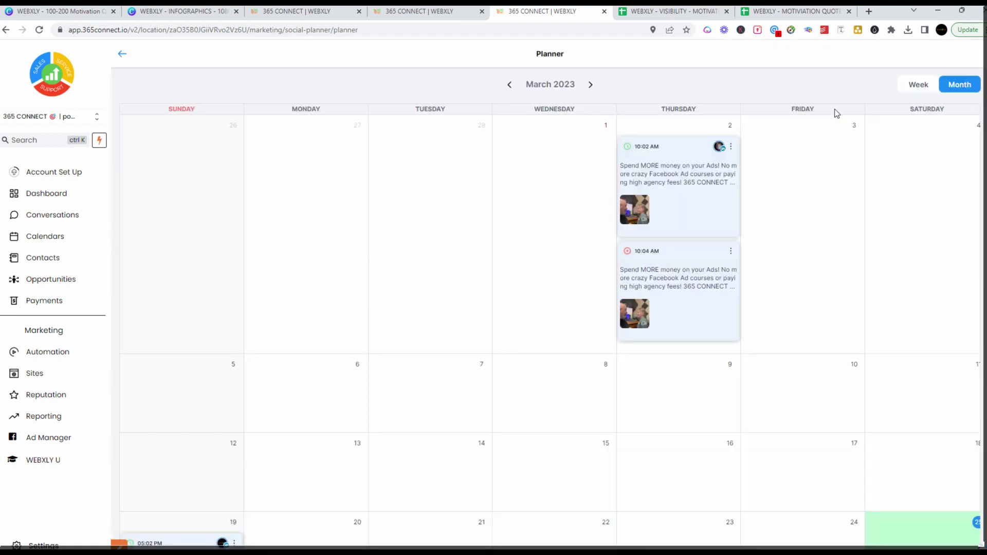
pyautogui.click(920, 88)
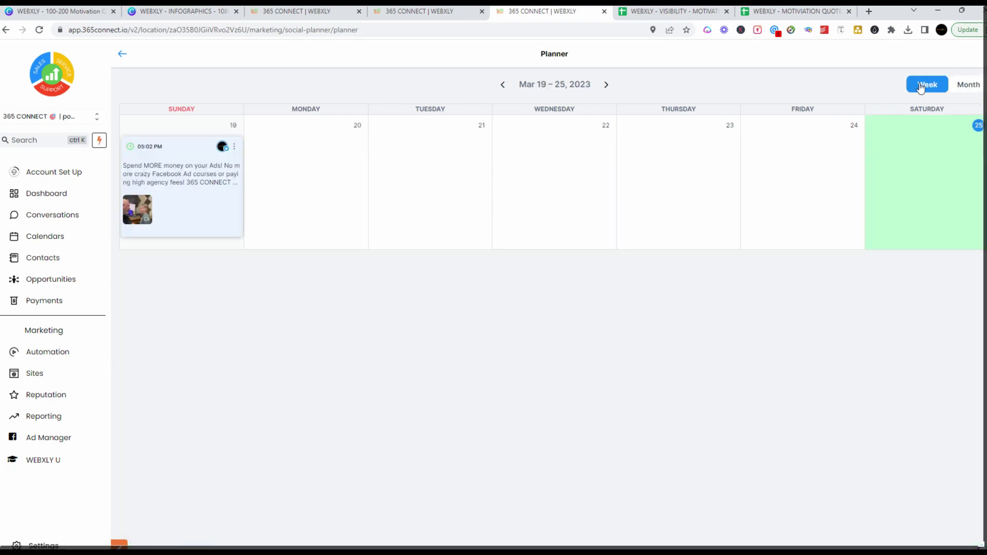
pyautogui.click(965, 88)
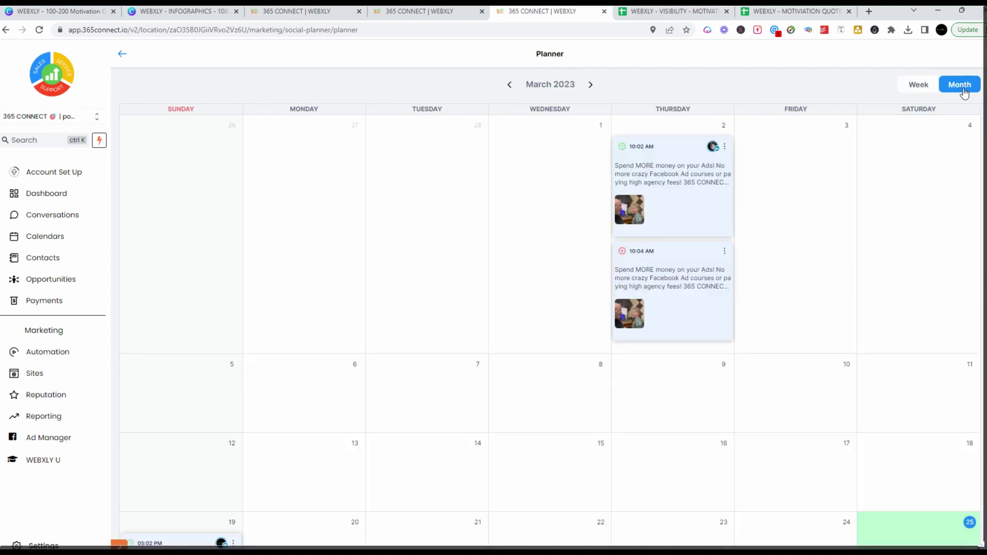
pyautogui.scroll(-3, 584, 339)
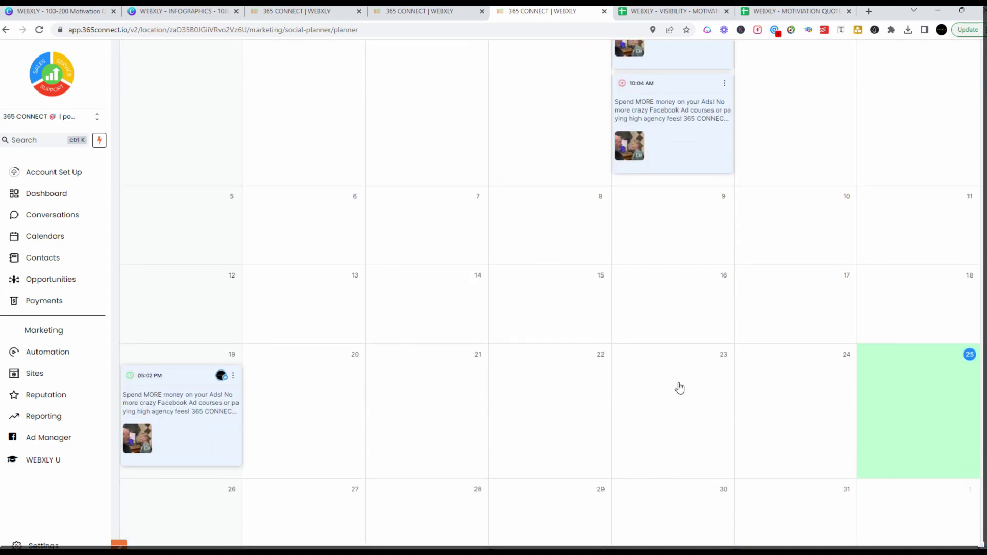
# Start a new post for March 25, then back out to the Social Planner overview
pyautogui.click(912, 394)
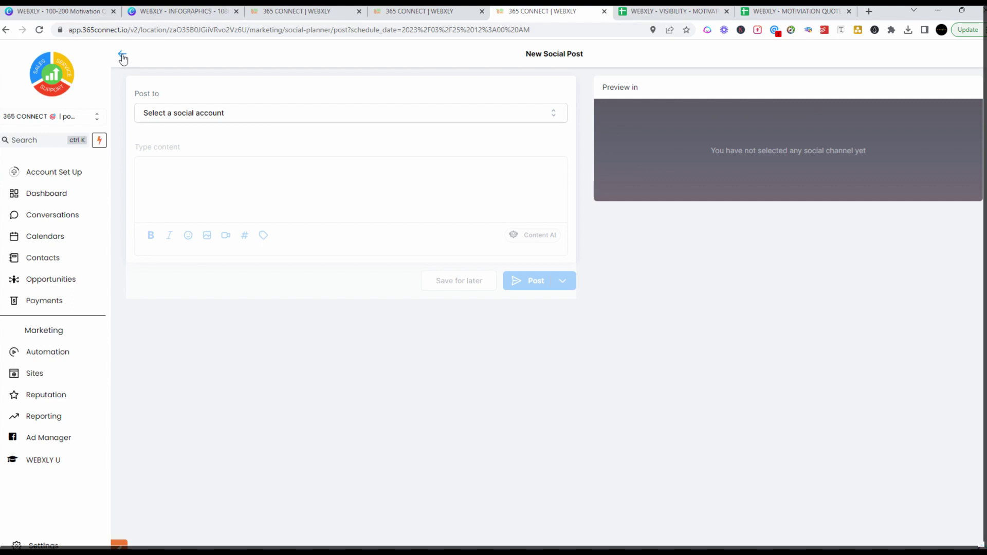
pyautogui.click(123, 57)
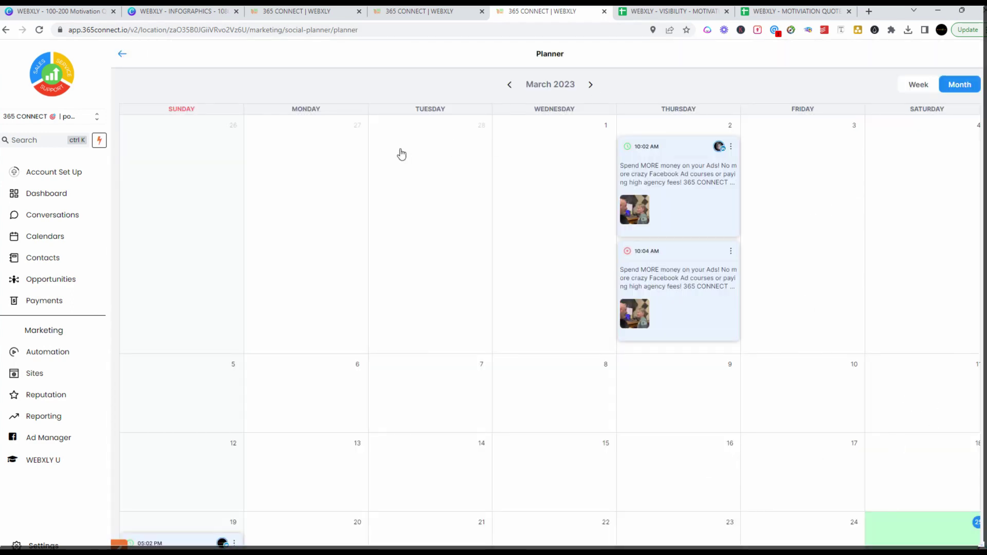
pyautogui.click(122, 57)
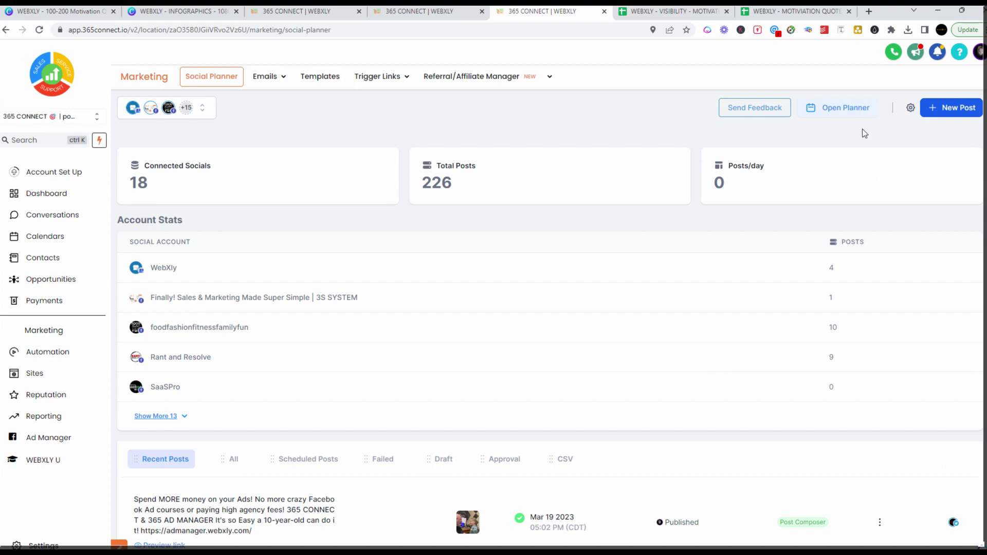
pyautogui.click(909, 110)
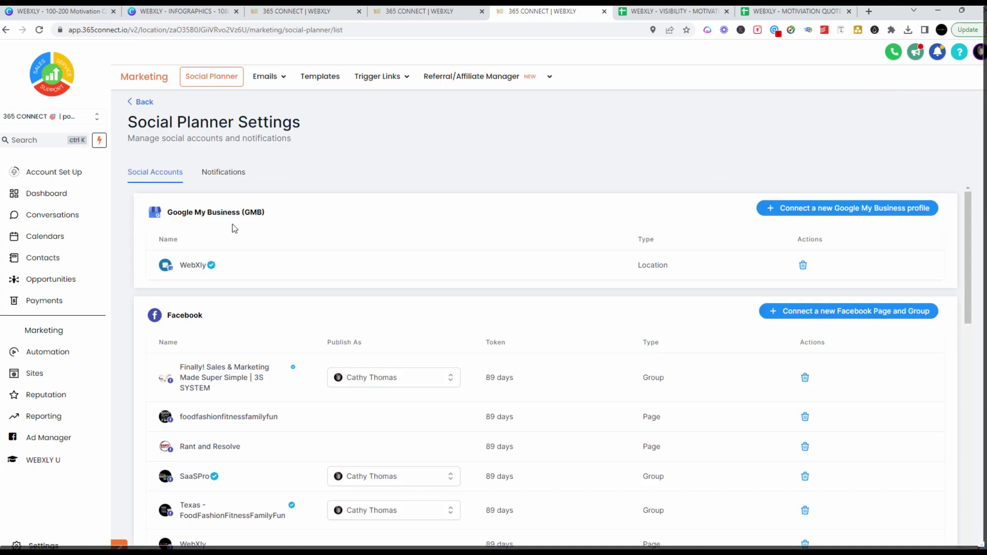
pyautogui.scroll(-4, 231, 229)
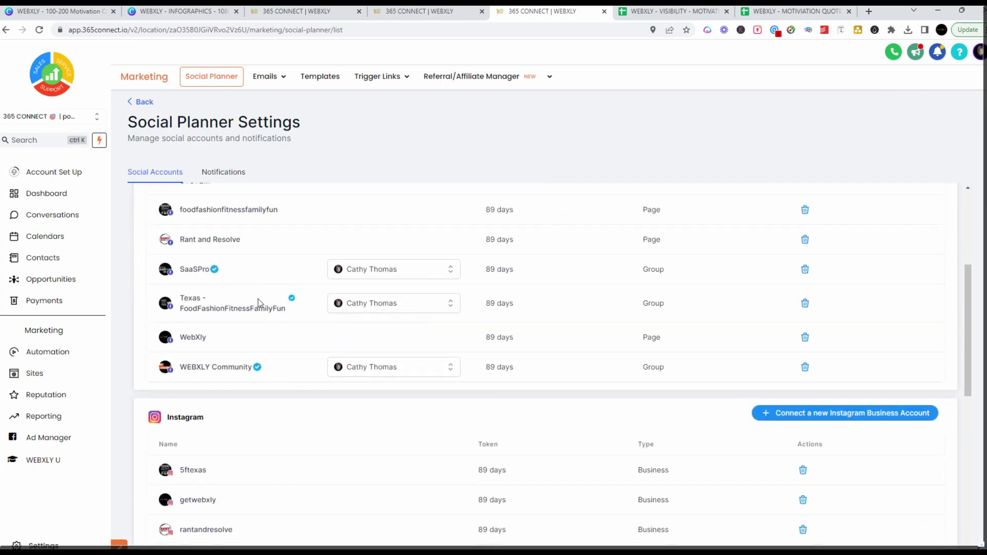
pyautogui.scroll(4, 179, 217)
pyautogui.scroll(-6, 803, 390)
pyautogui.scroll(6, 805, 426)
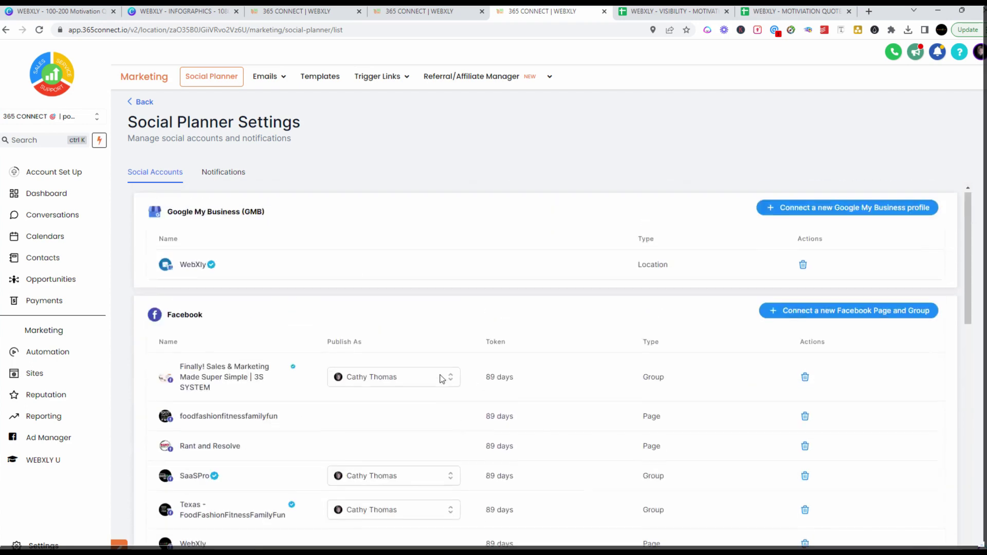
pyautogui.click(224, 174)
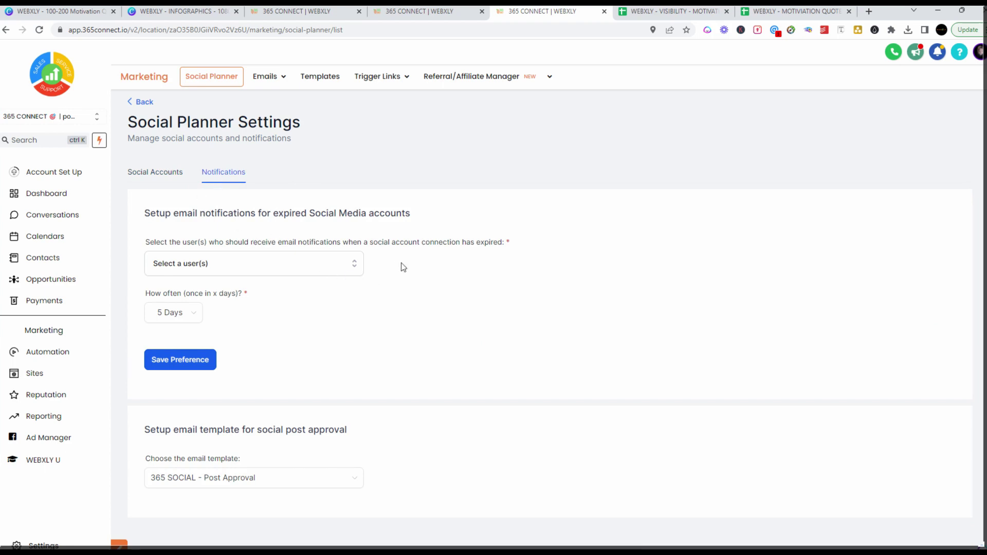
pyautogui.scroll(-1, 319, 472)
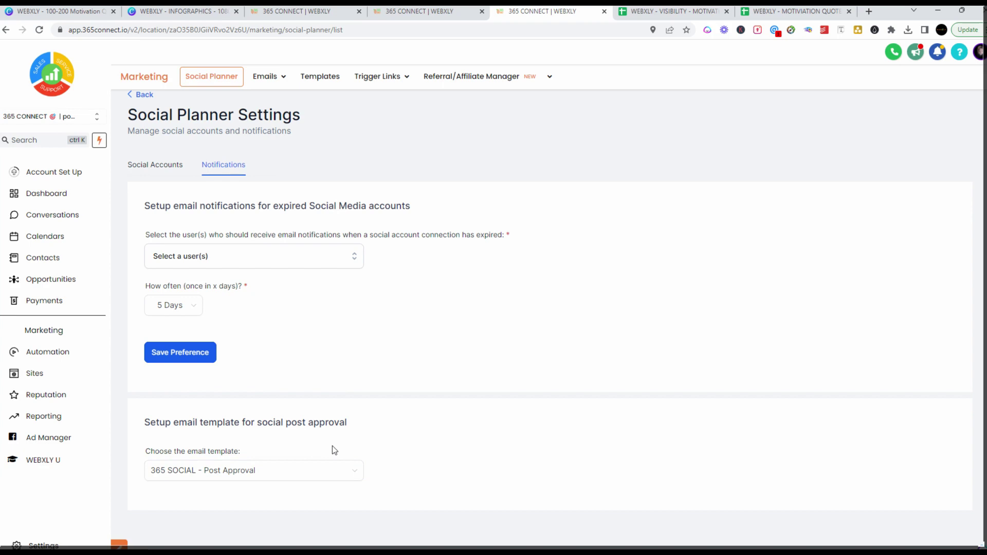
pyautogui.scroll(1, 231, 277)
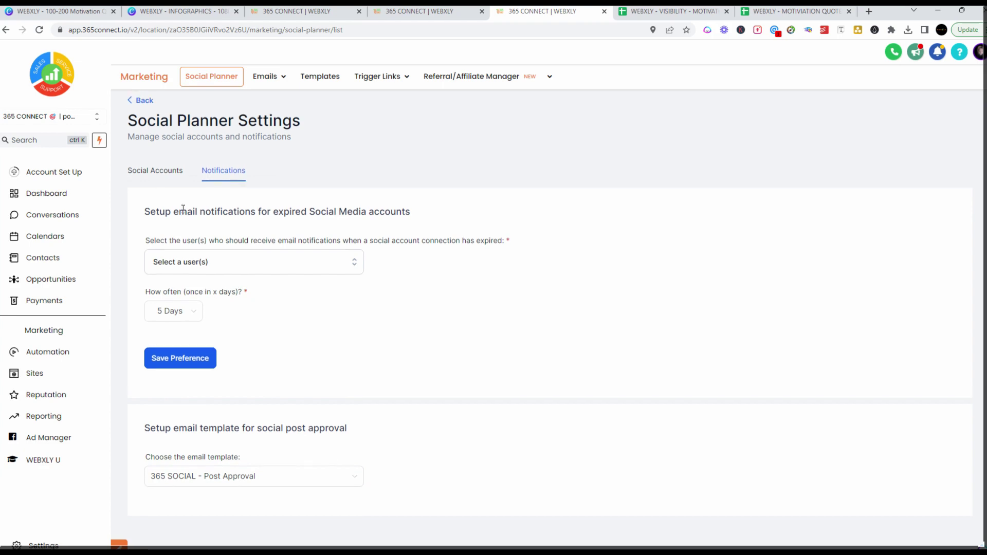
pyautogui.click(140, 103)
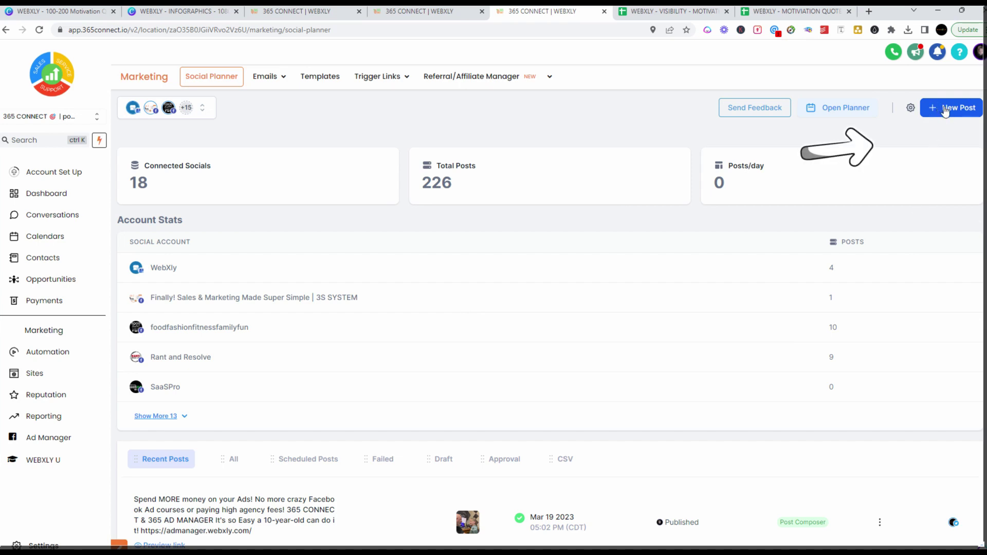
# Start Create New Post from New Post, abandon it, and reopen the New Post options dropdown
pyautogui.click(944, 111)
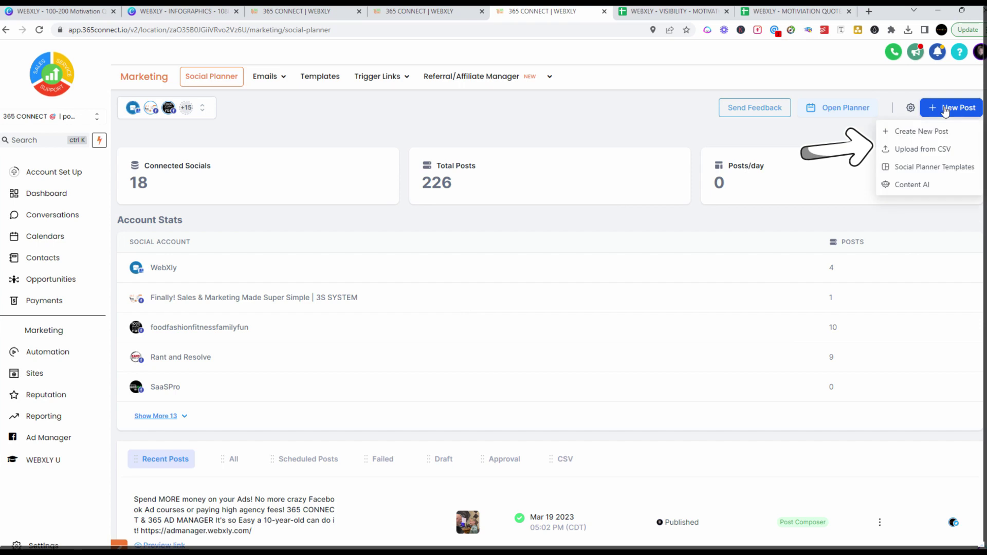
pyautogui.click(923, 133)
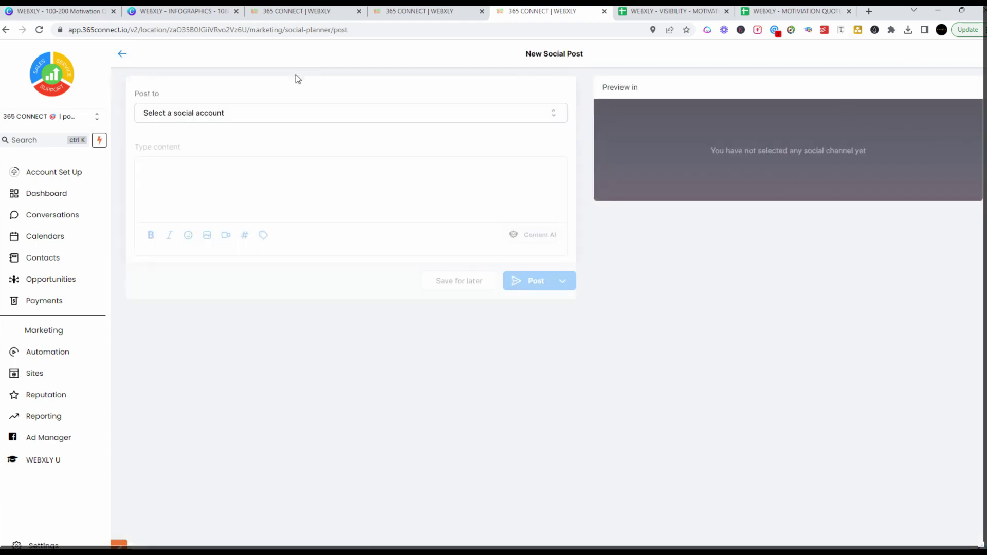
pyautogui.click(122, 55)
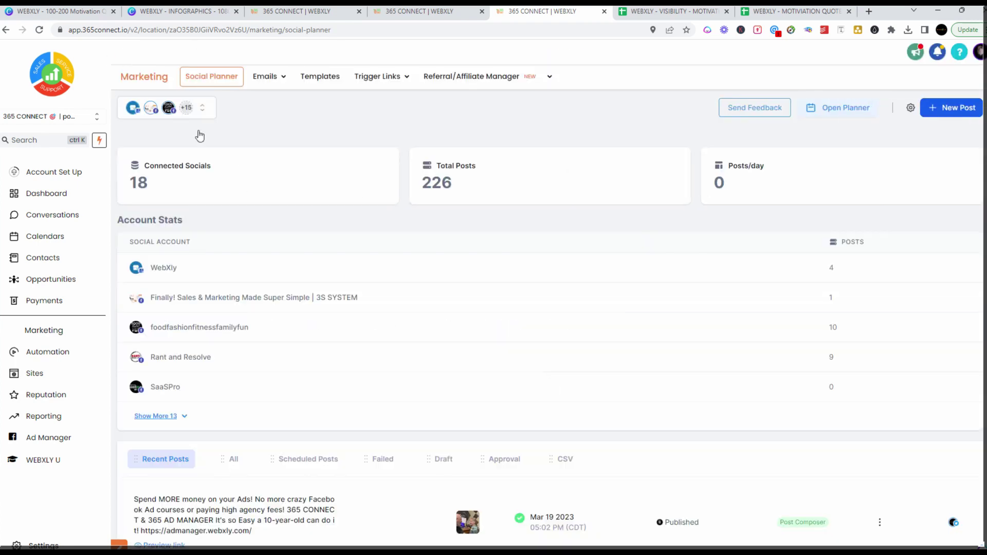
pyautogui.click(949, 117)
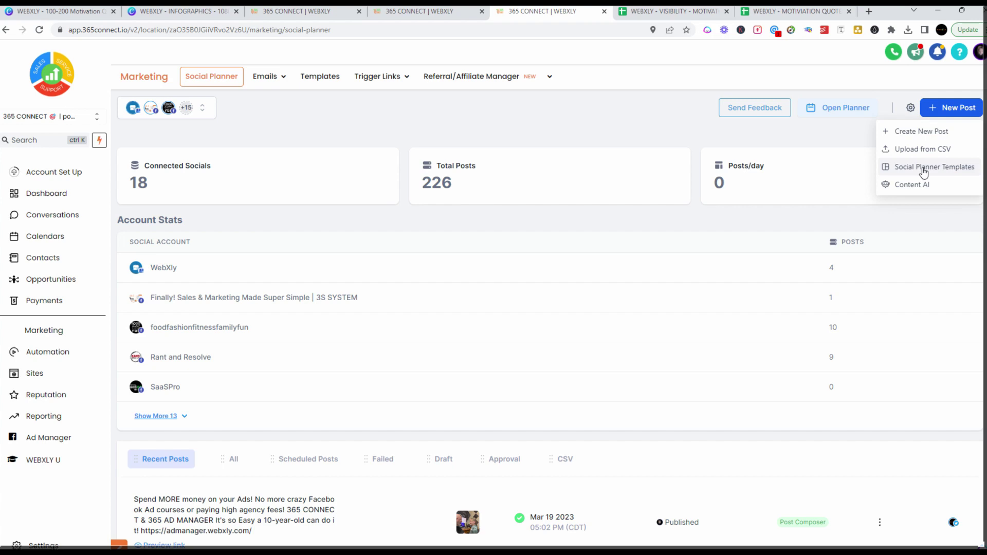
pyautogui.click(923, 169)
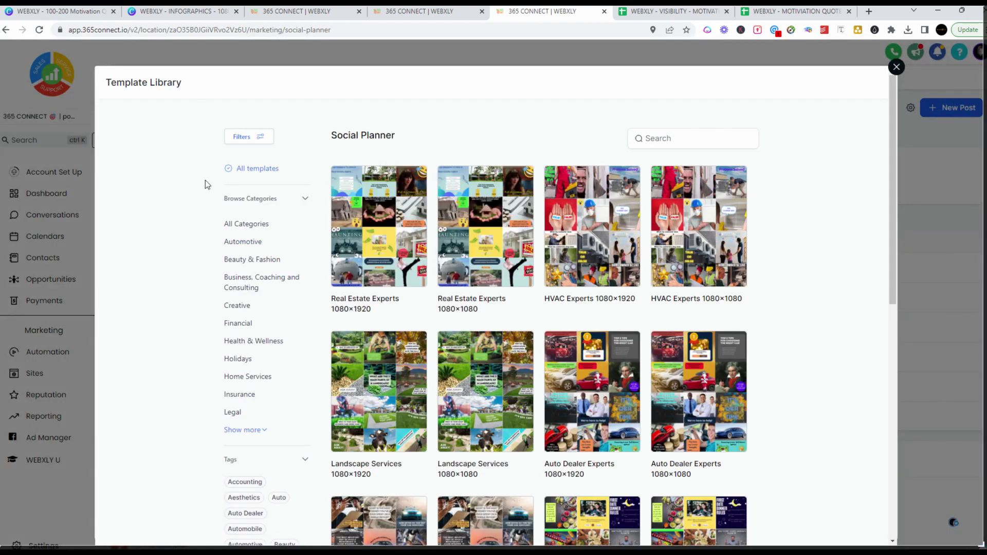
pyautogui.scroll(-7, 329, 361)
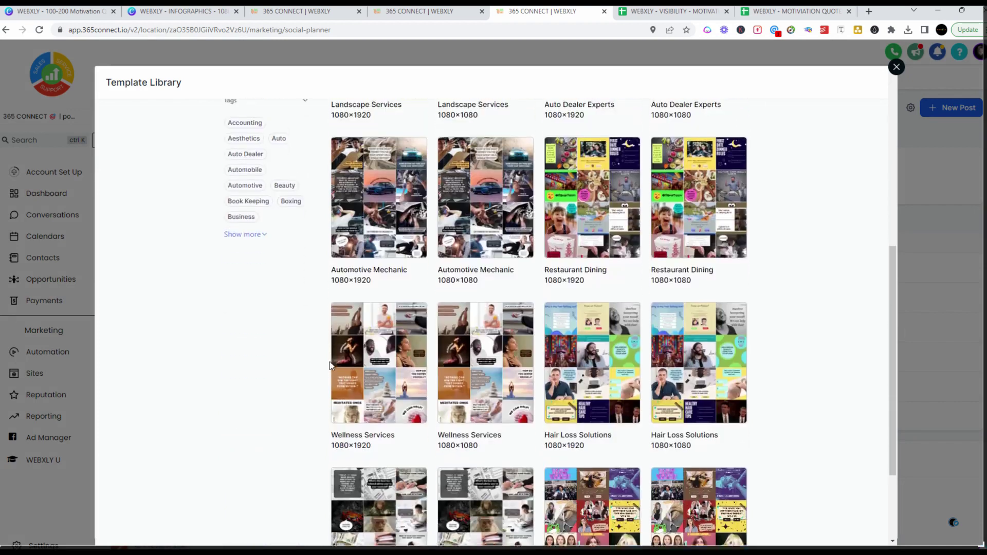
pyautogui.scroll(-3, 329, 362)
pyautogui.scroll(10, 329, 362)
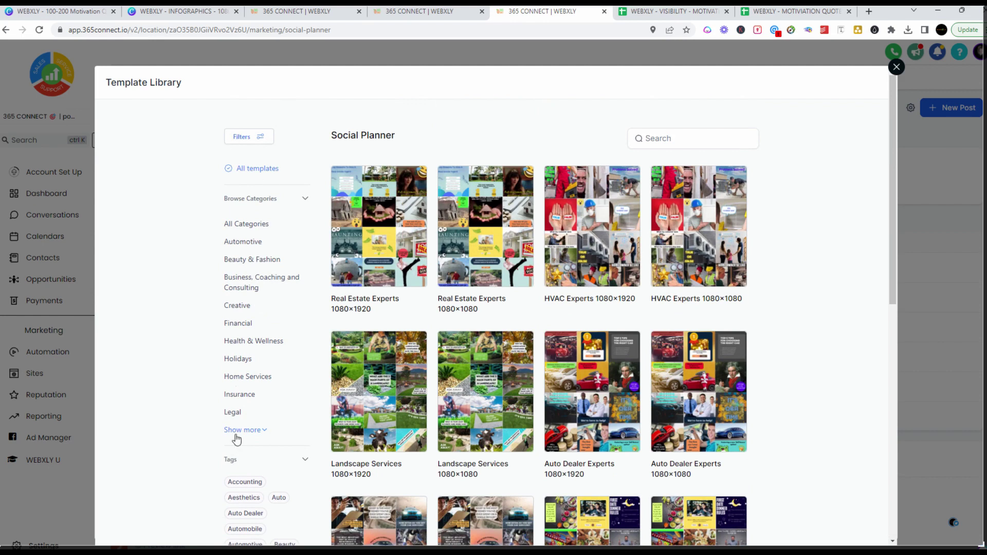
pyautogui.moveTo(496, 239)
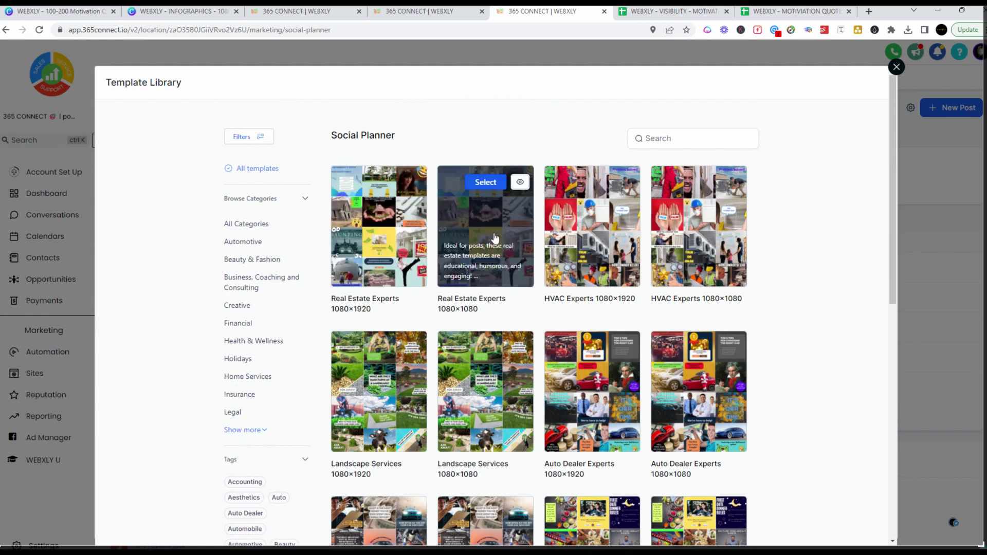
pyautogui.click(519, 183)
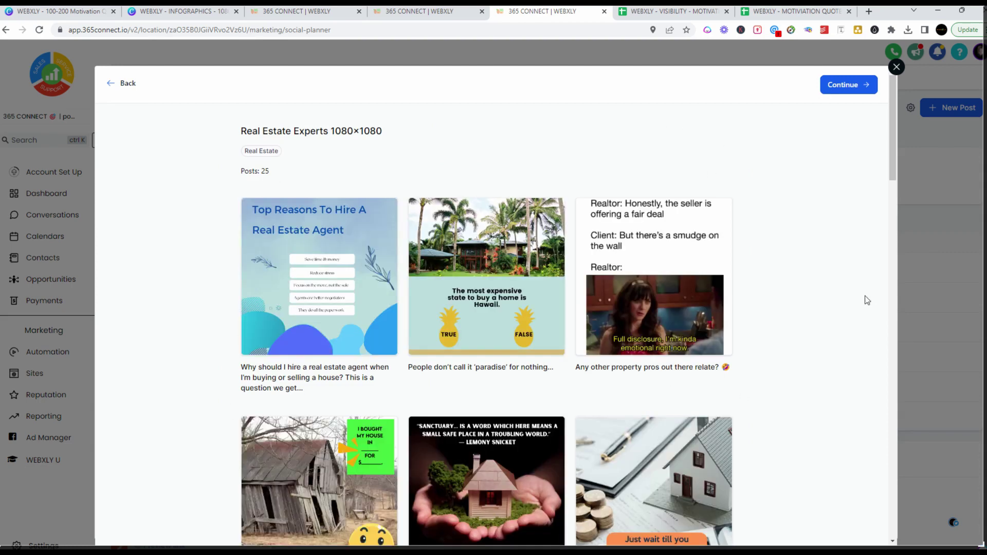
pyautogui.scroll(-20, 654, 362)
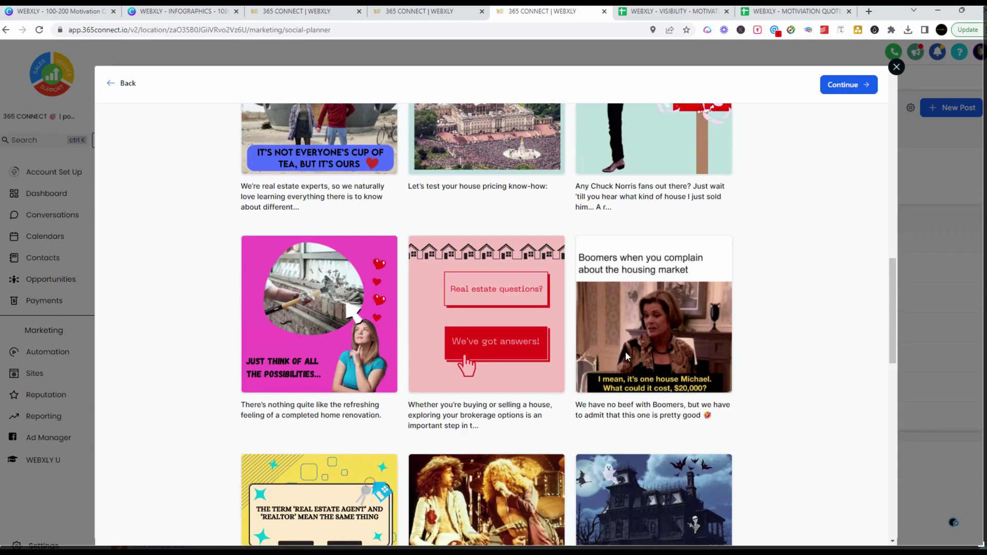
pyautogui.scroll(8, 663, 298)
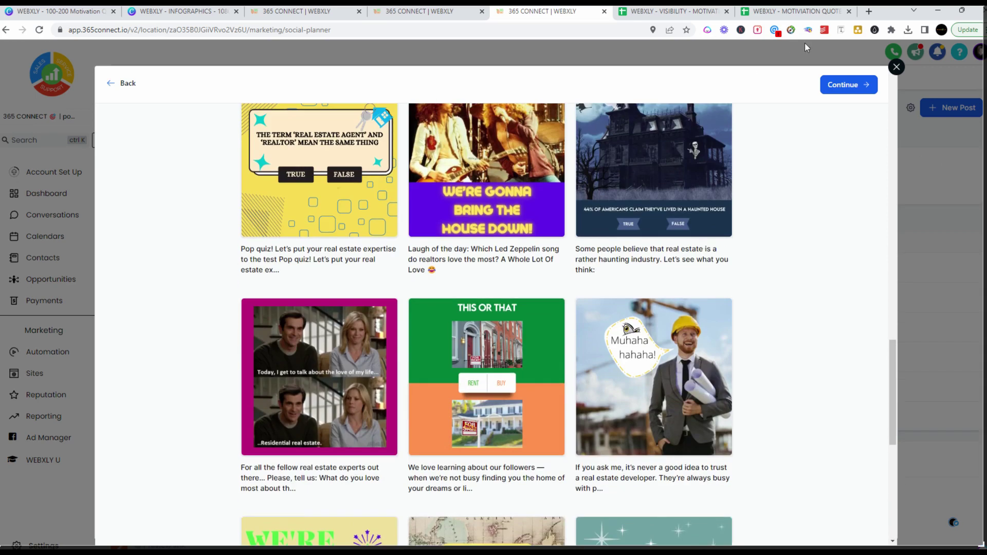
# Close the template library and start Content AI's Generate Content form from New Post
pyautogui.click(896, 67)
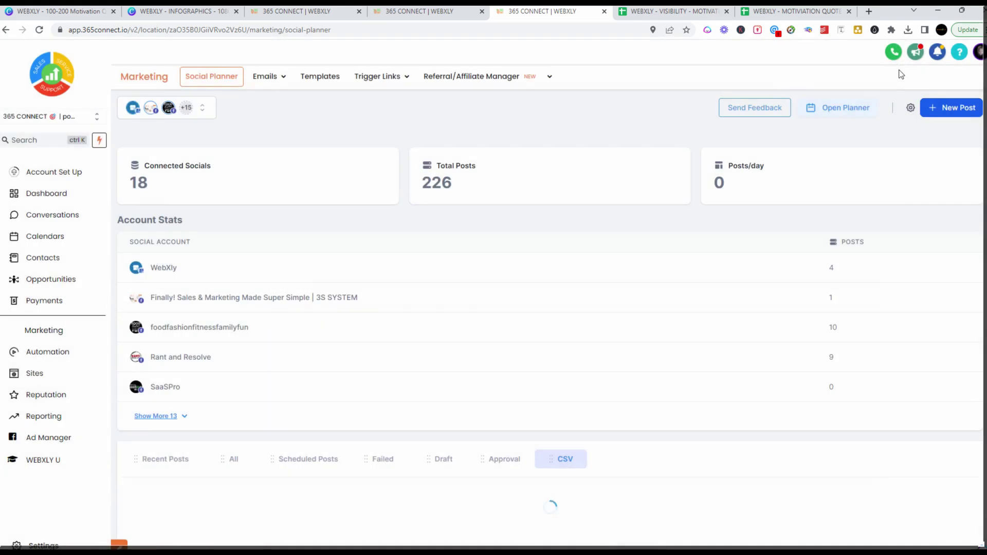
pyautogui.click(938, 109)
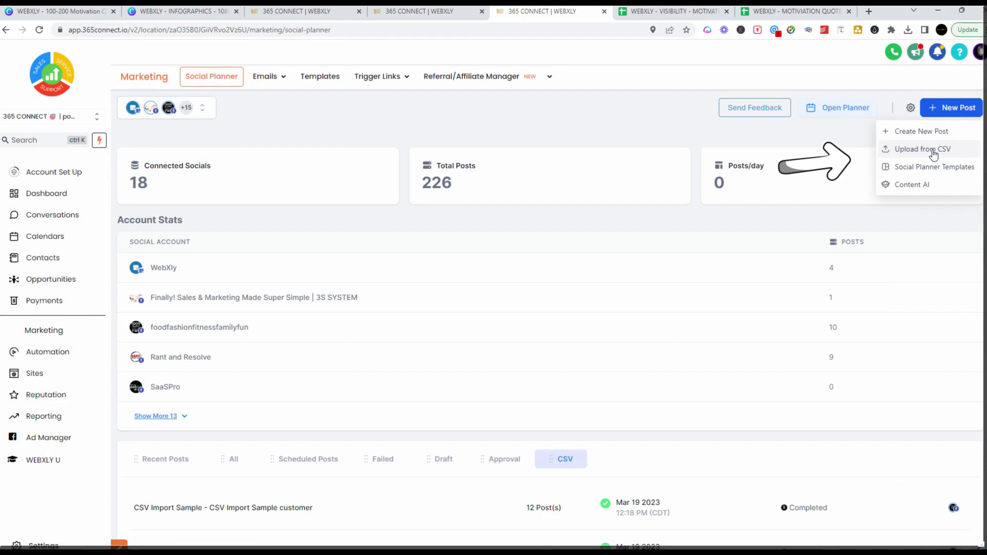
pyautogui.click(927, 191)
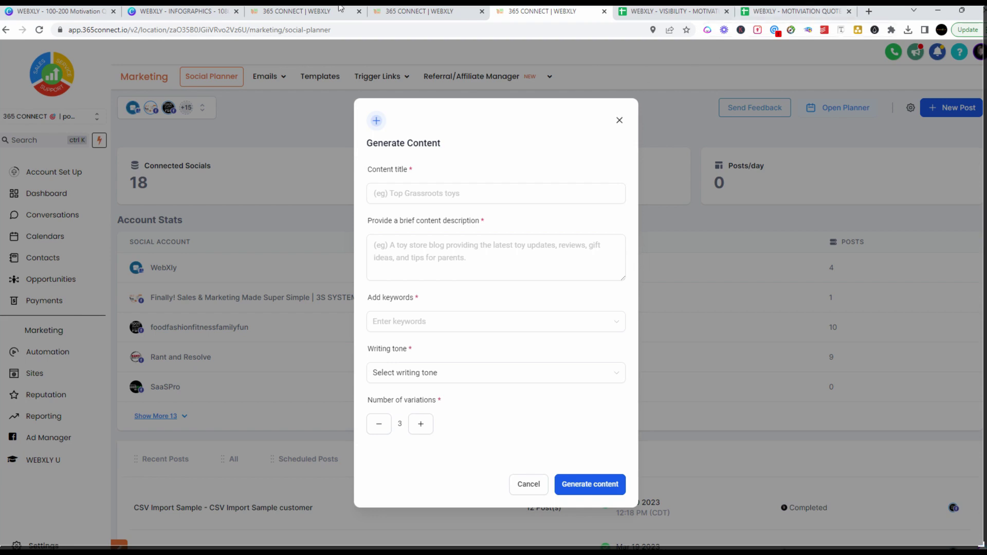
# Switch to the SaaS Dashboard tab and scroll down to the Content AI card
pyautogui.click(284, 16)
pyautogui.click(421, 12)
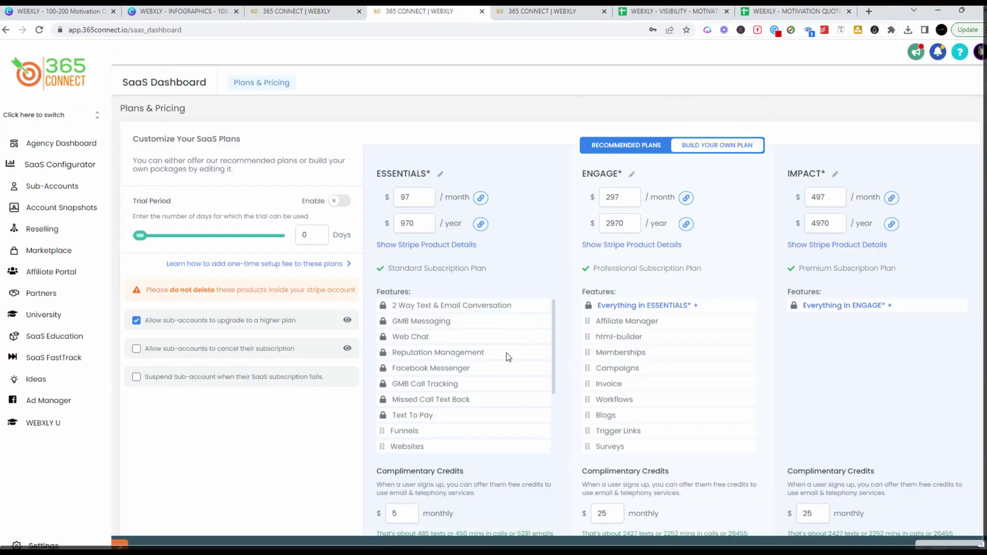
pyautogui.scroll(-3, 485, 349)
pyautogui.scroll(-6, 861, 391)
pyautogui.scroll(-8, 572, 418)
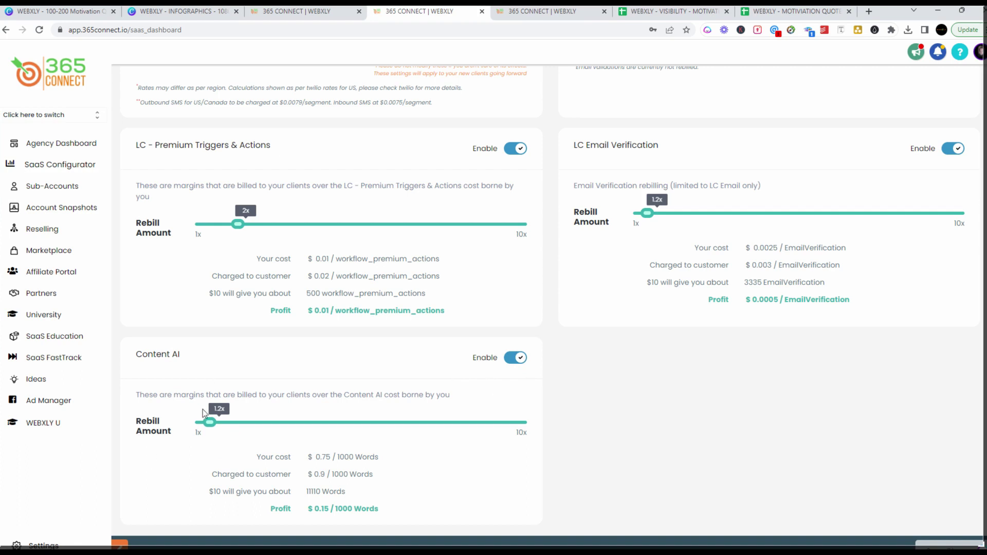
# Set Content AI rebilling to 1.2x and highlight the $0.9 per 1000 words price and estimates
pyautogui.moveTo(209, 428); pyautogui.dragTo(210, 428)
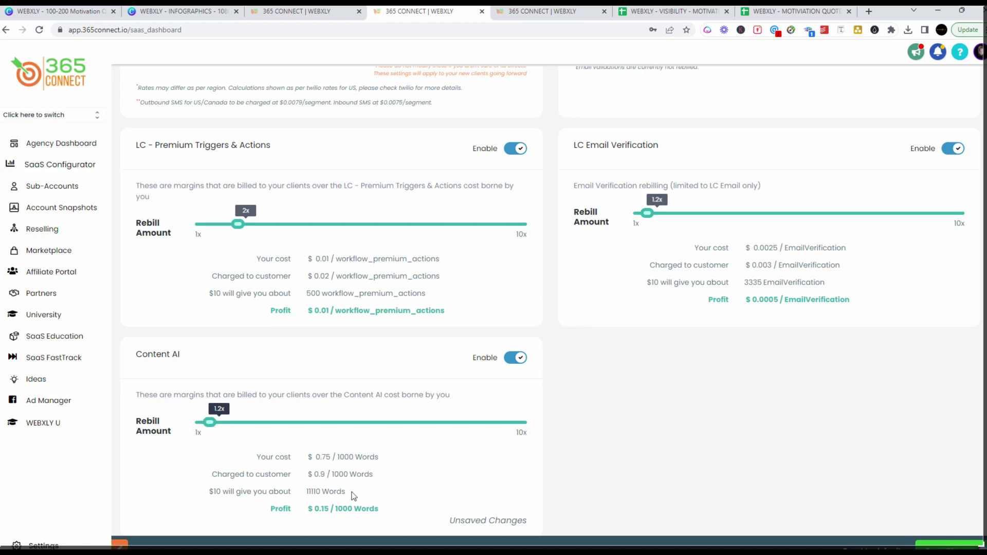
pyautogui.moveTo(318, 474)
pyautogui.mouseDown()
pyautogui.moveTo(370, 474)
pyautogui.moveTo(329, 476)
pyautogui.mouseUp()
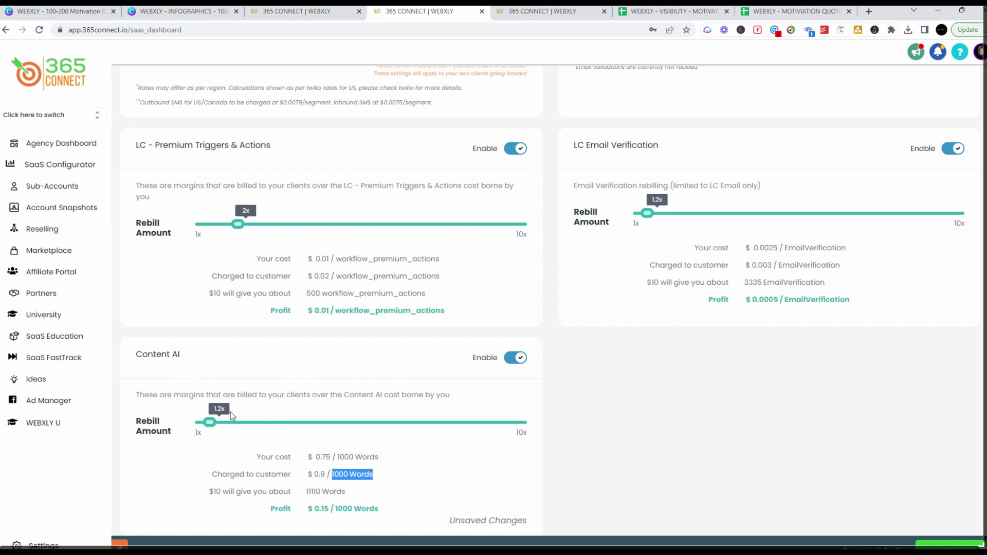
pyautogui.moveTo(192, 354); pyautogui.dragTo(139, 350)
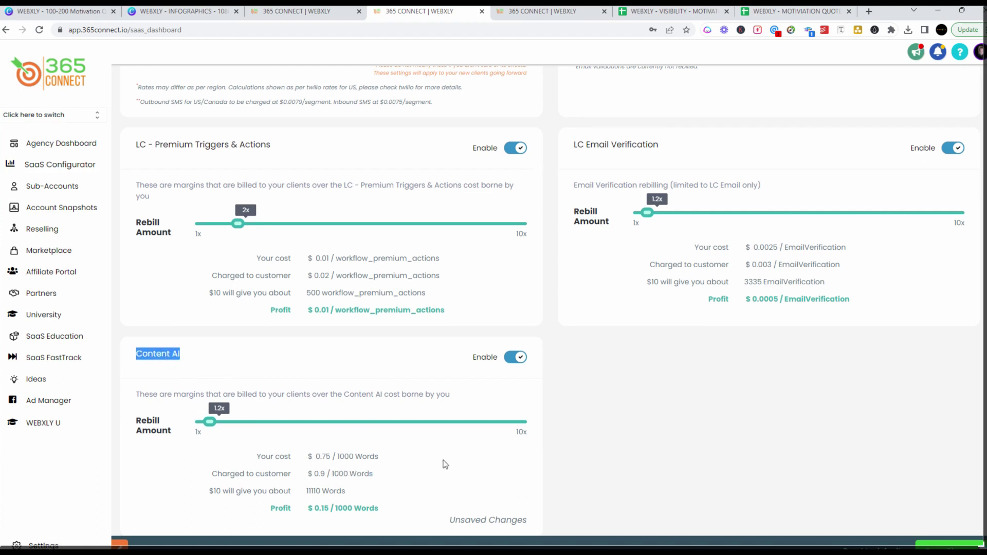
pyautogui.scroll(-1, 442, 464)
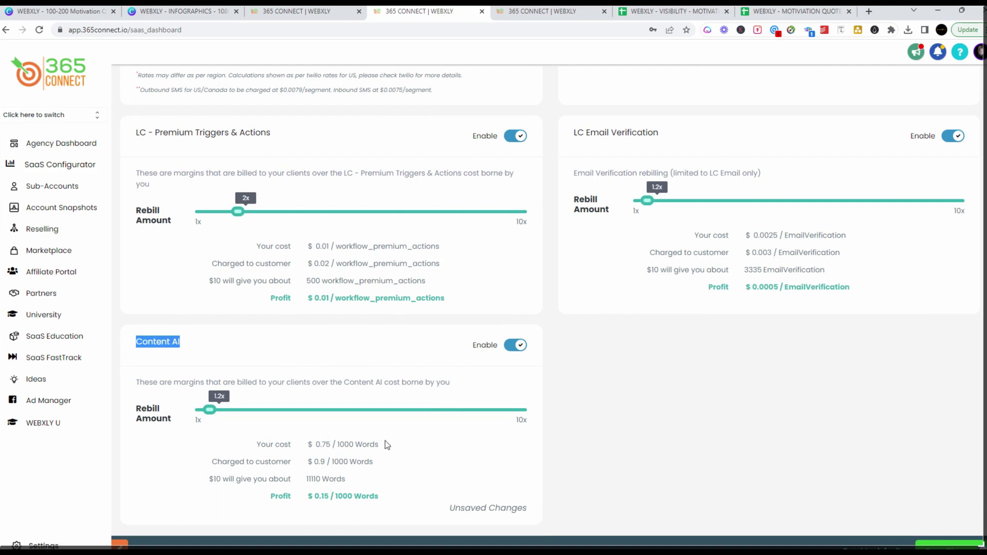
pyautogui.click(211, 481)
pyautogui.moveTo(211, 481); pyautogui.dragTo(307, 480)
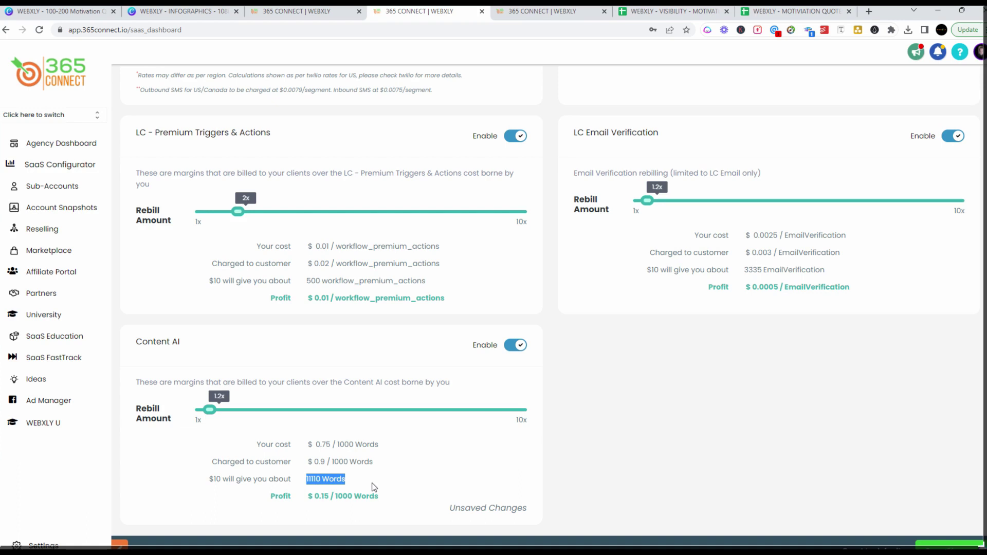
pyautogui.moveTo(551, 16)
# Return to the Social Planner tab and dismiss the Generate Content form
pyautogui.click(564, 19)
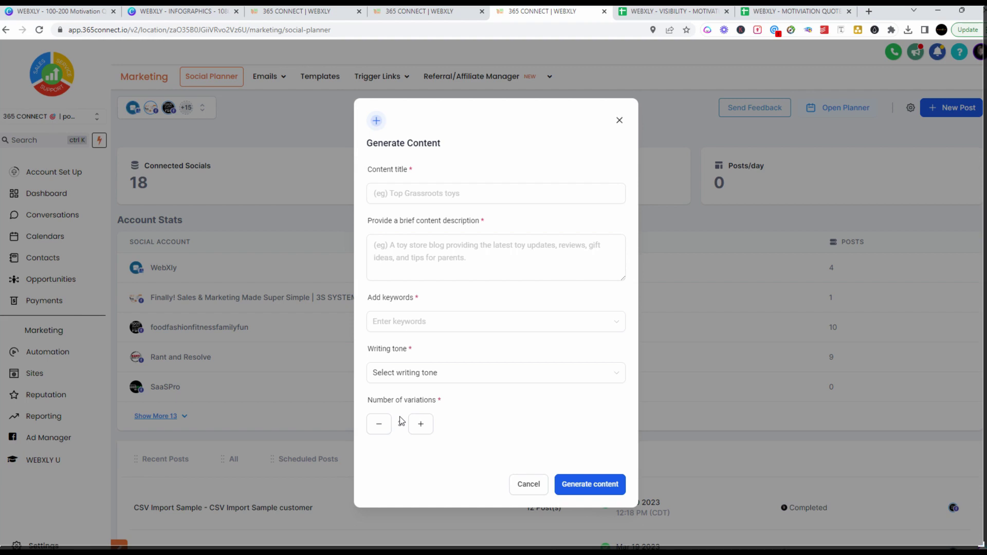
pyautogui.click(122, 123)
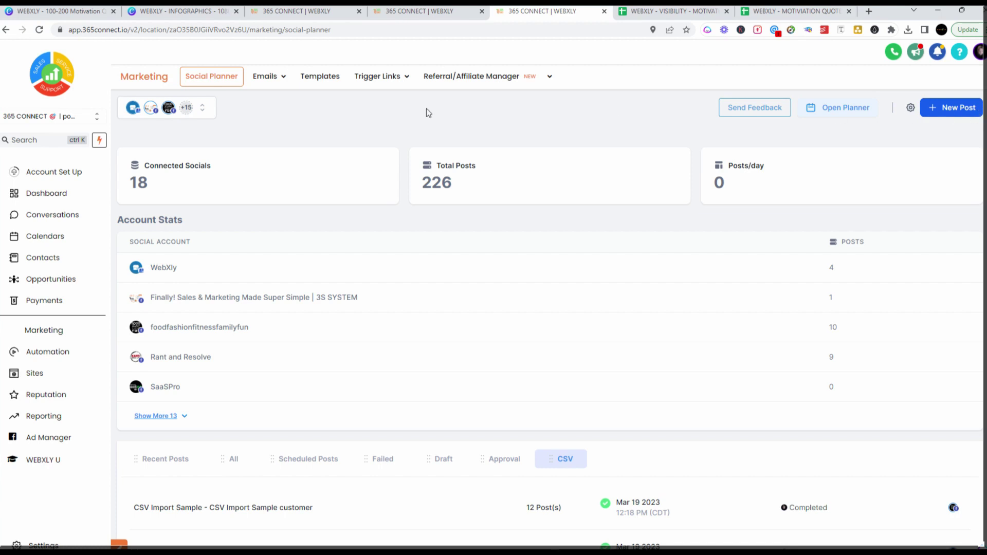
# Scroll through the CSV list's two completed 12-post CSV Import Sample uploads from Mar 19 2023
pyautogui.click(208, 81)
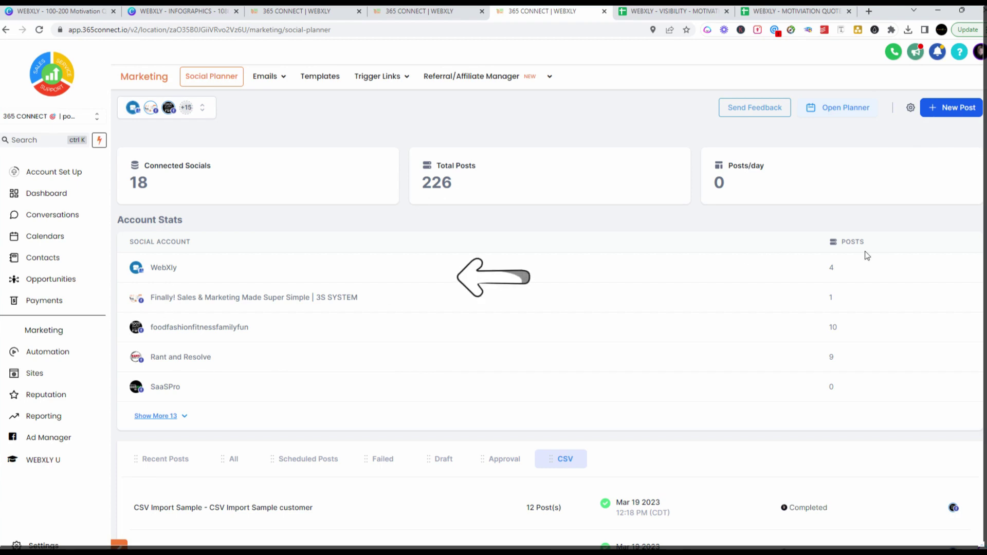
pyautogui.scroll(-2, 273, 388)
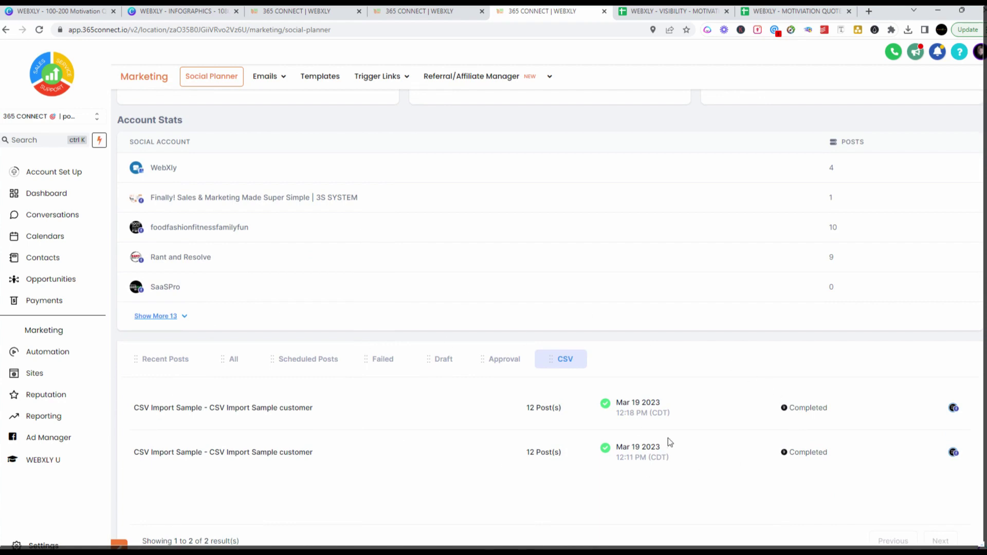
pyautogui.scroll(1, 709, 470)
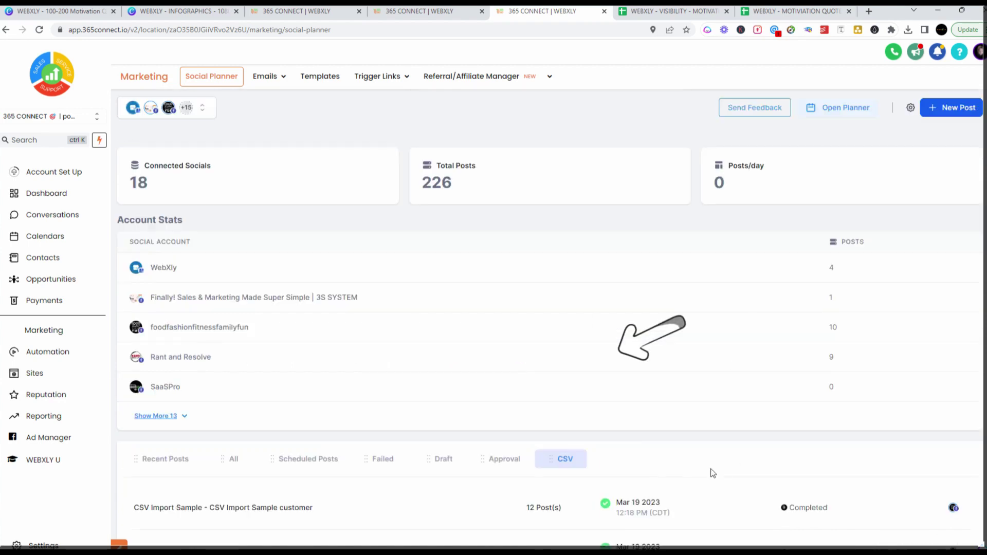
pyautogui.scroll(-1, 709, 478)
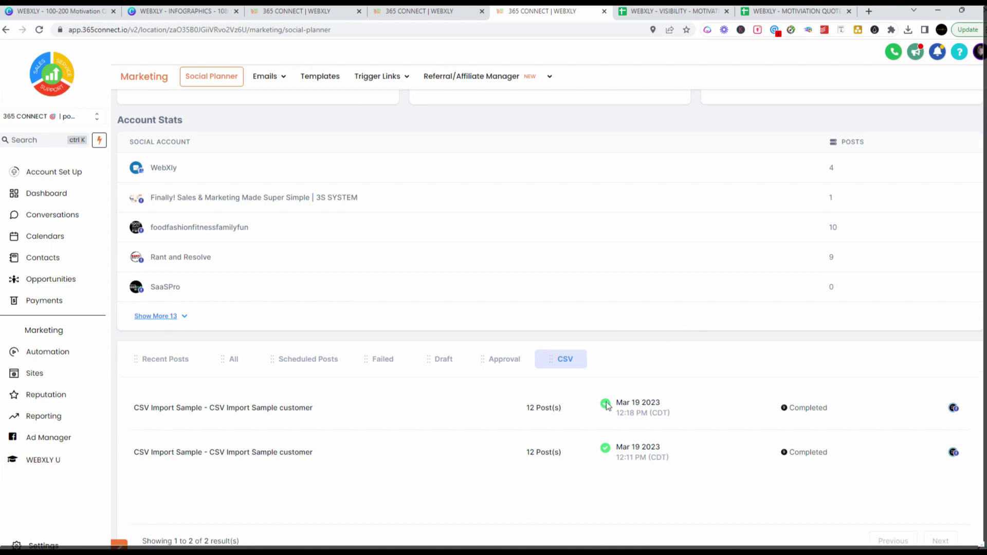
# Show the recent posts list and scroll through it
pyautogui.click(171, 363)
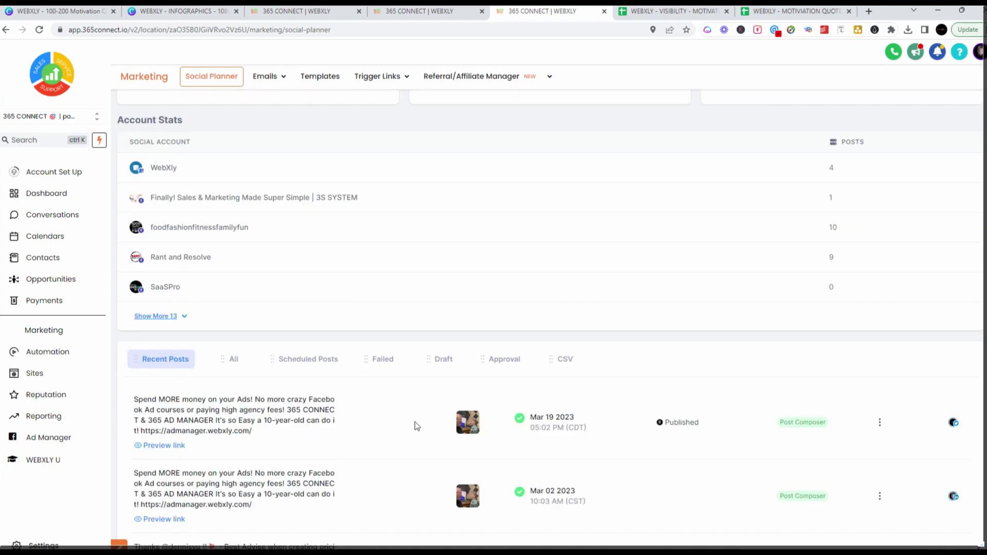
pyautogui.scroll(-3, 663, 434)
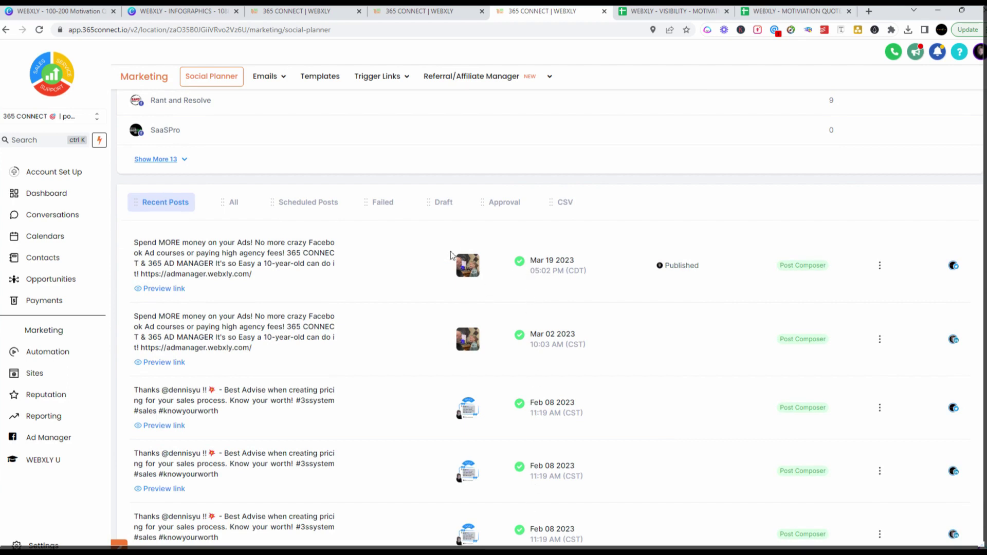
pyautogui.scroll(2, 433, 261)
# Show all posts, then the Scheduled list, which turns out empty
pyautogui.click(232, 309)
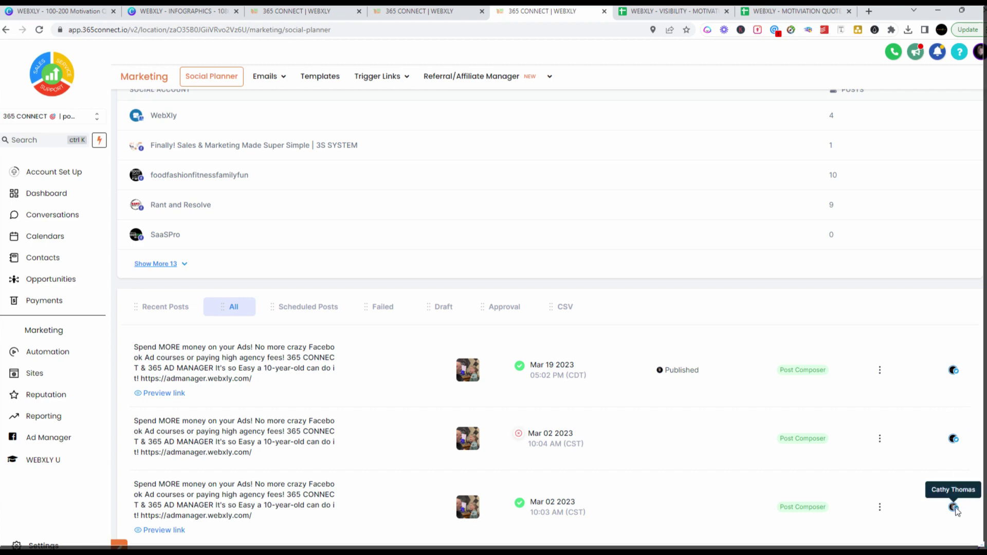
pyautogui.click(320, 309)
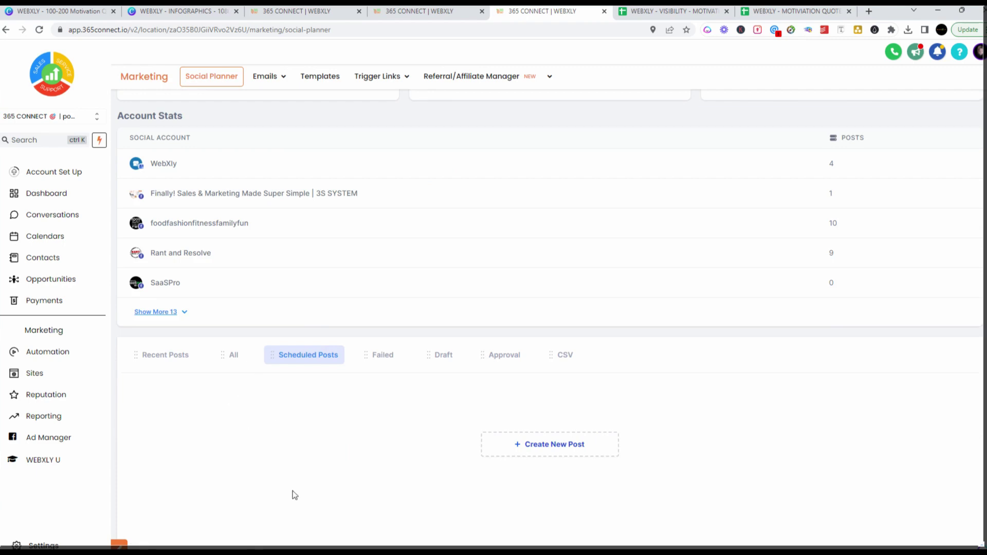
pyautogui.scroll(2, 855, 170)
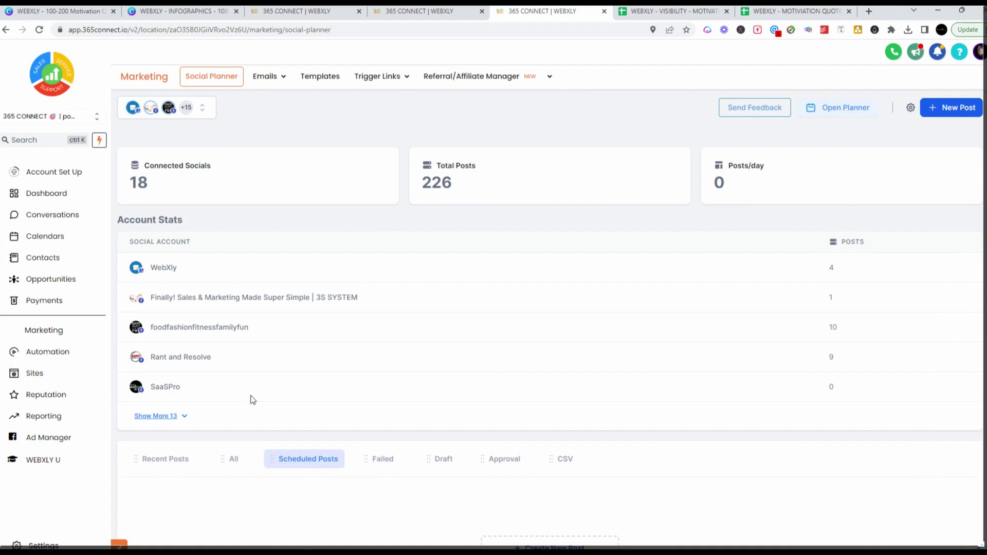
pyautogui.scroll(-2, 334, 481)
pyautogui.scroll(2, 640, 272)
pyautogui.scroll(-2, 425, 456)
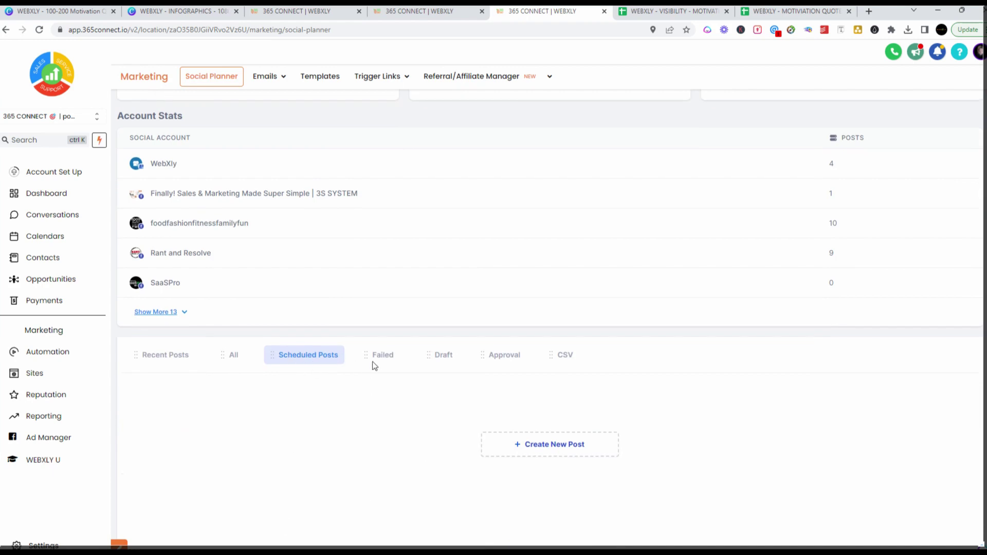
# List the failed posts and open the first failed post's action menu showing Clone
pyautogui.click(383, 355)
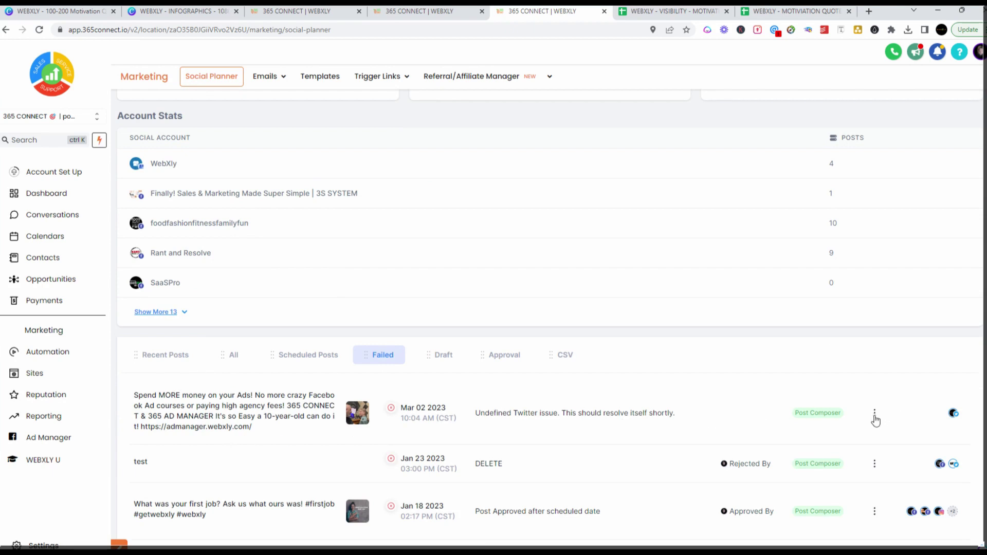
pyautogui.click(874, 415)
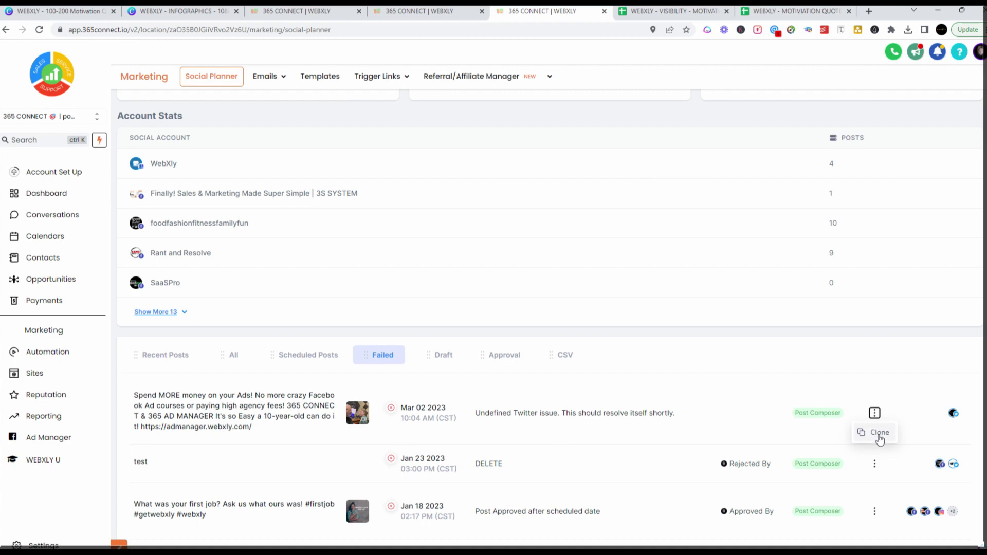
pyautogui.moveTo(879, 438)
pyautogui.mouseDown()
pyautogui.moveTo(621, 452)
pyautogui.moveTo(528, 425)
pyautogui.moveTo(523, 385)
pyautogui.moveTo(436, 330)
pyautogui.mouseUp()
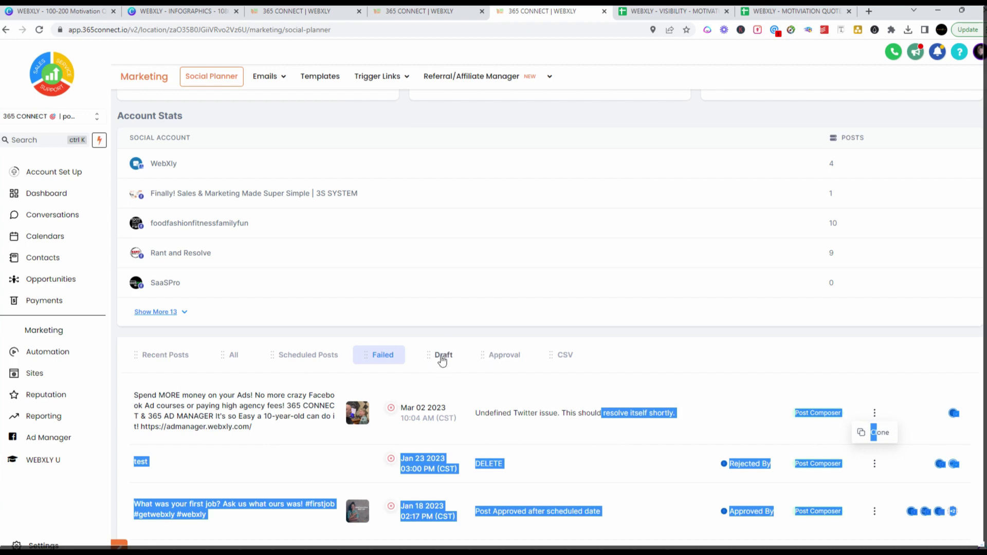
# Step through the Draft, Approval and CSV post lists, then return to Recent Posts
pyautogui.click(442, 356)
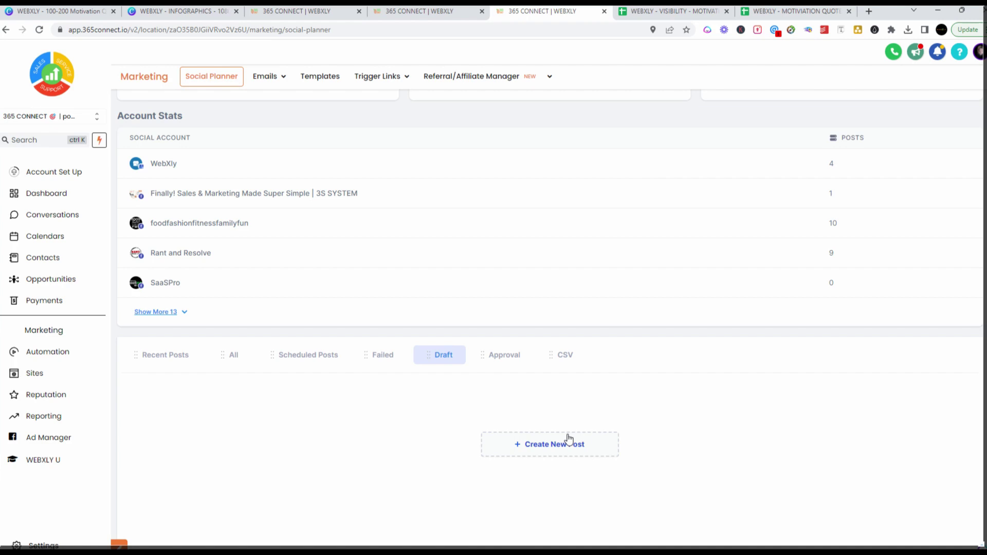
pyautogui.click(506, 357)
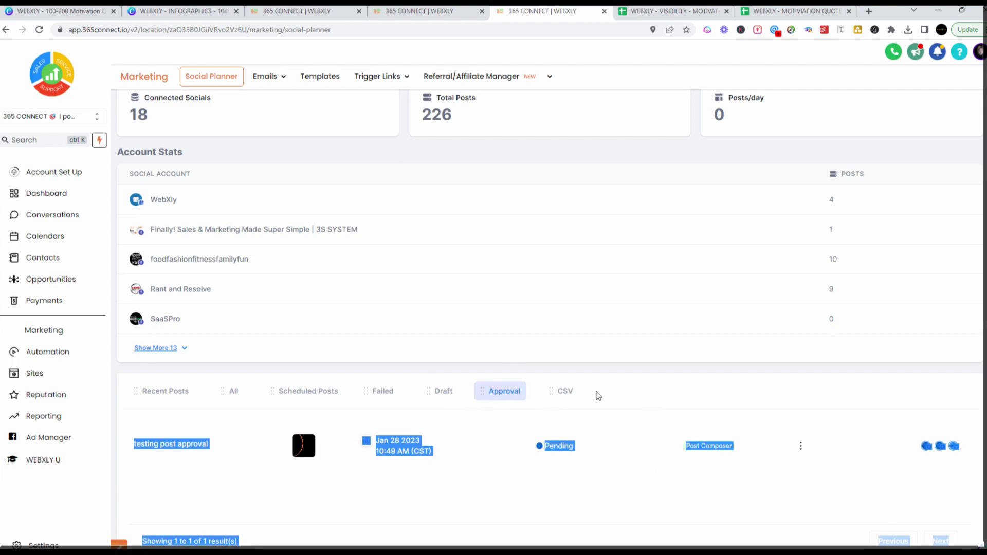
pyautogui.click(565, 392)
pyautogui.scroll(-1, 660, 401)
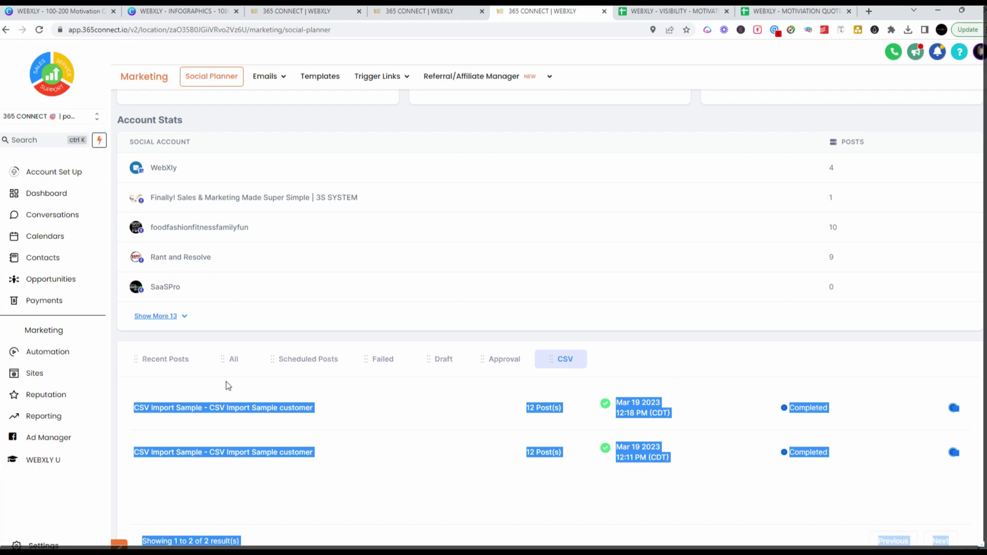
pyautogui.click(160, 368)
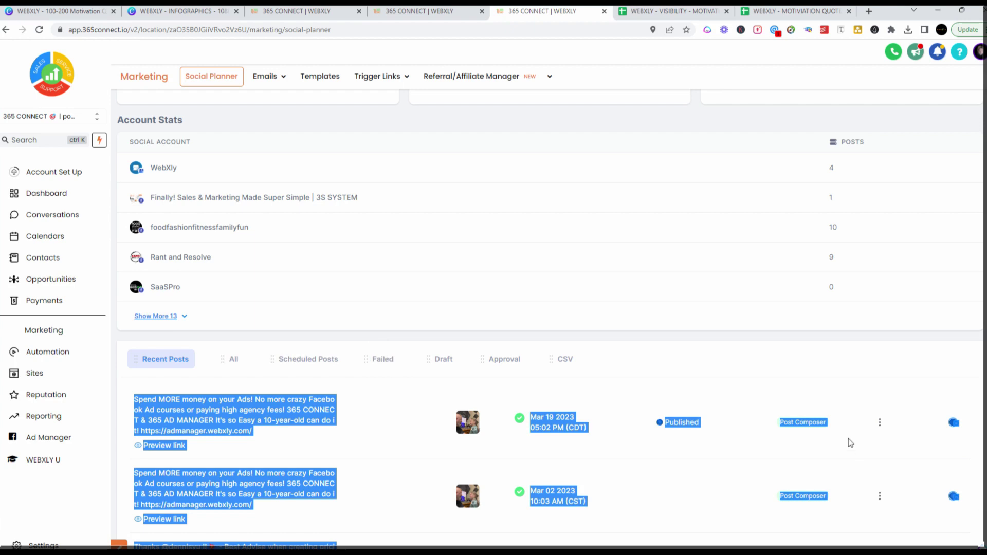
# Show the latest published post's action menu and scroll through the recent posts list
pyautogui.click(879, 422)
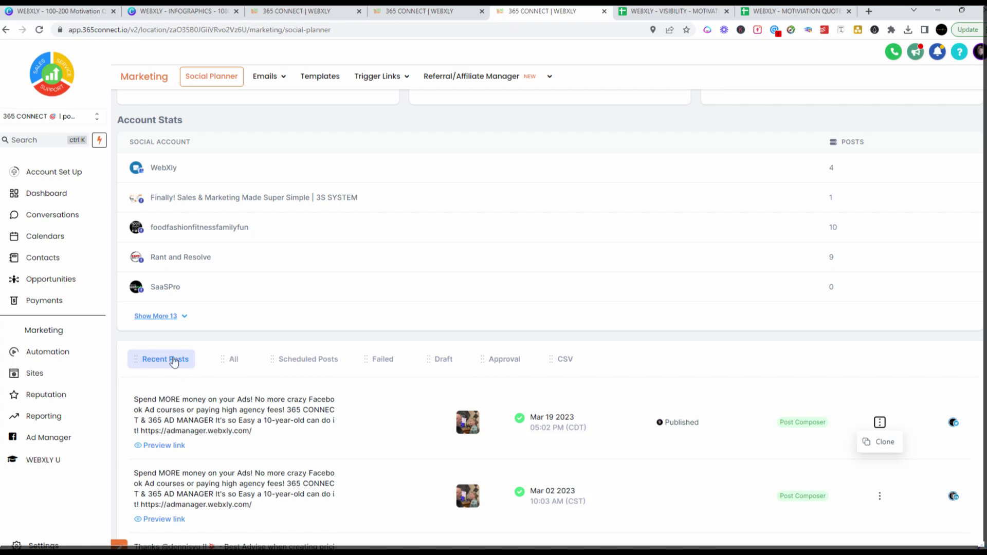
pyautogui.scroll(-5, 353, 430)
pyautogui.scroll(7, 352, 430)
pyautogui.scroll(-3, 352, 429)
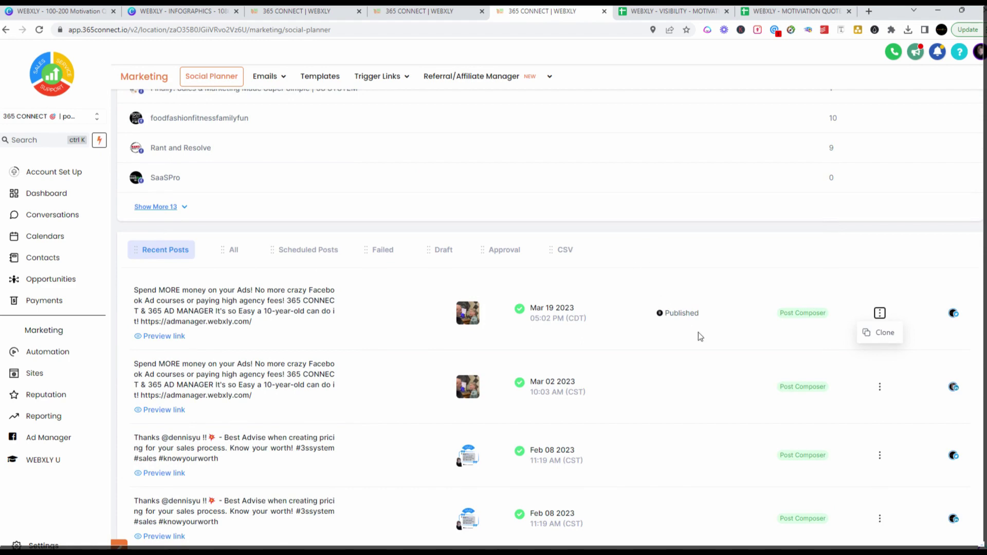
pyautogui.scroll(-5, 668, 370)
pyautogui.scroll(10, 653, 388)
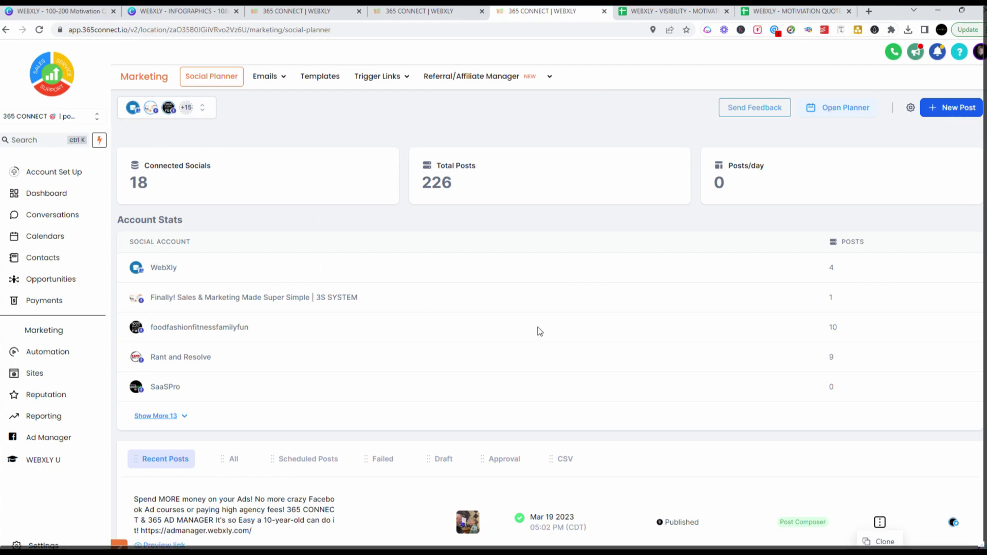
pyautogui.scroll(-10, 320, 338)
pyautogui.scroll(7, 318, 344)
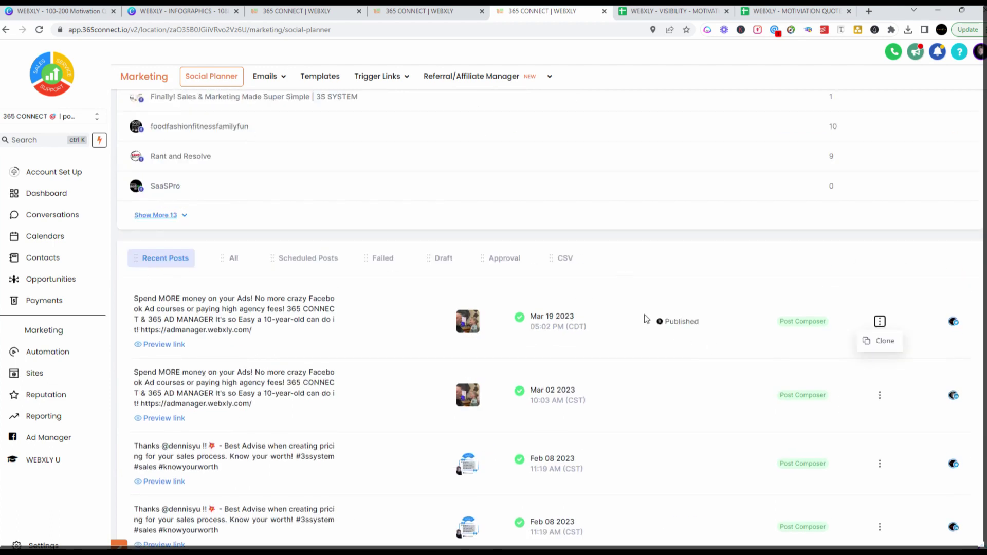
# Switch the list to All posts (230 results) and scroll down to the pagination footer and back
pyautogui.click(232, 261)
pyautogui.scroll(-3, 657, 423)
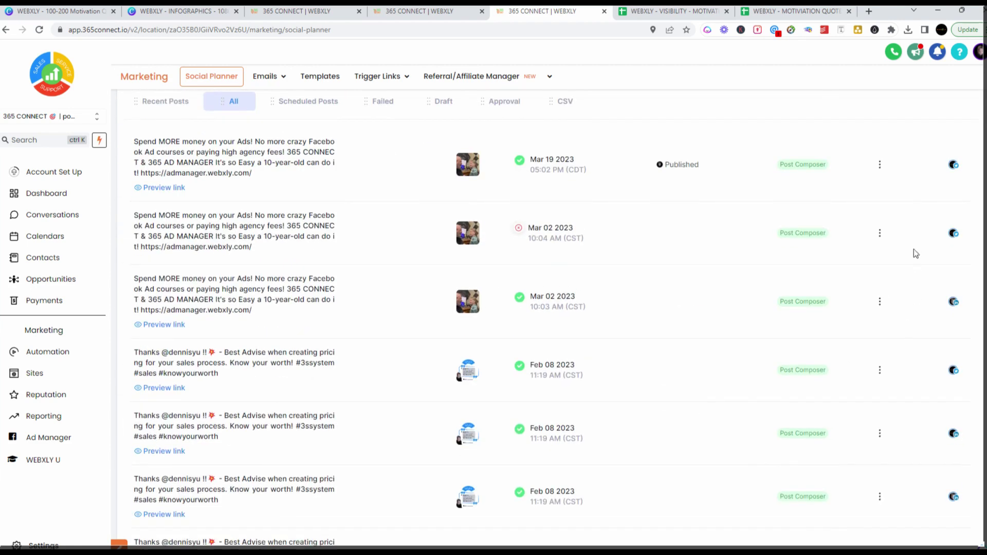
pyautogui.scroll(-5, 599, 463)
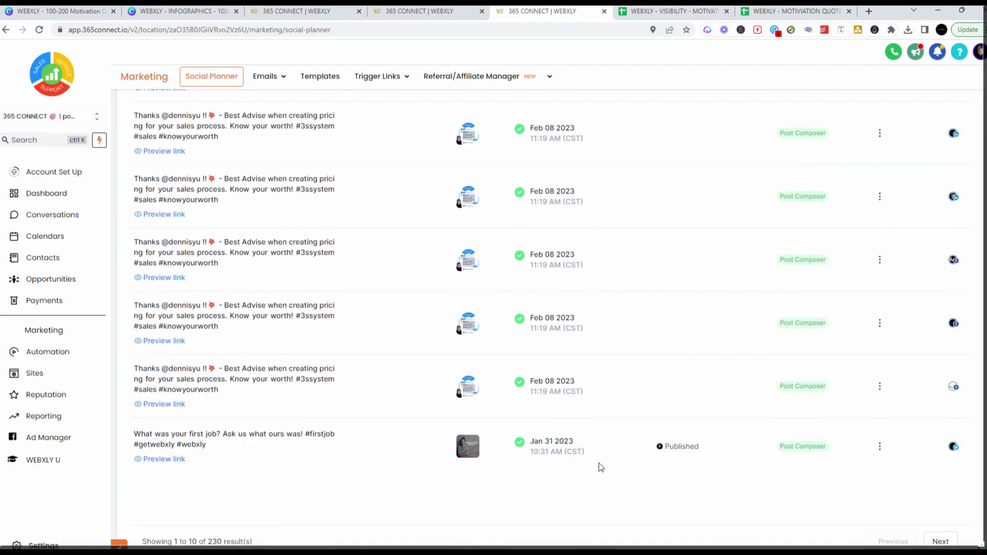
pyautogui.scroll(10, 600, 466)
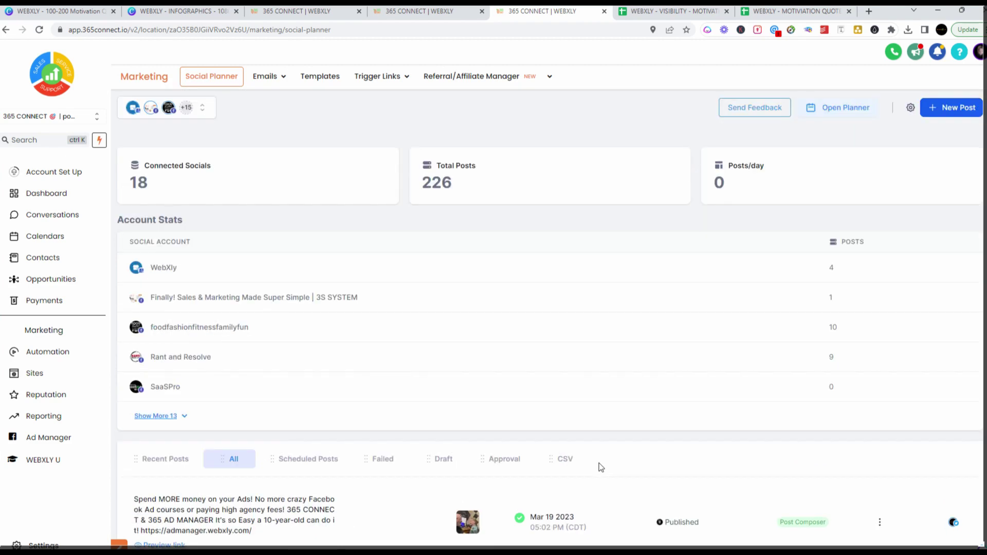
# Alternate between the post-stats dashboard tab and the other account's empty setup tab, ending on the setup page
pyautogui.hotkey('ctrl', 'pageup')
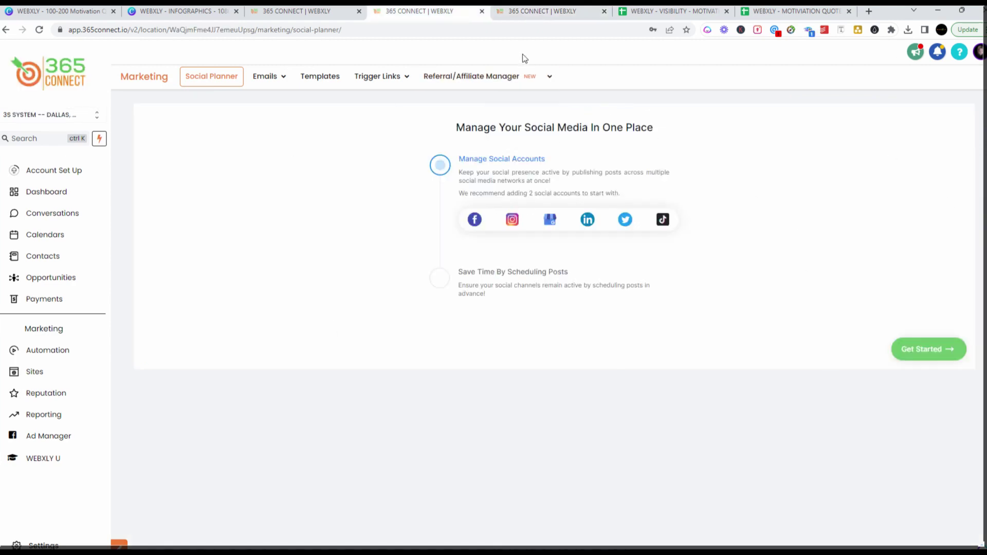
pyautogui.click(529, 13)
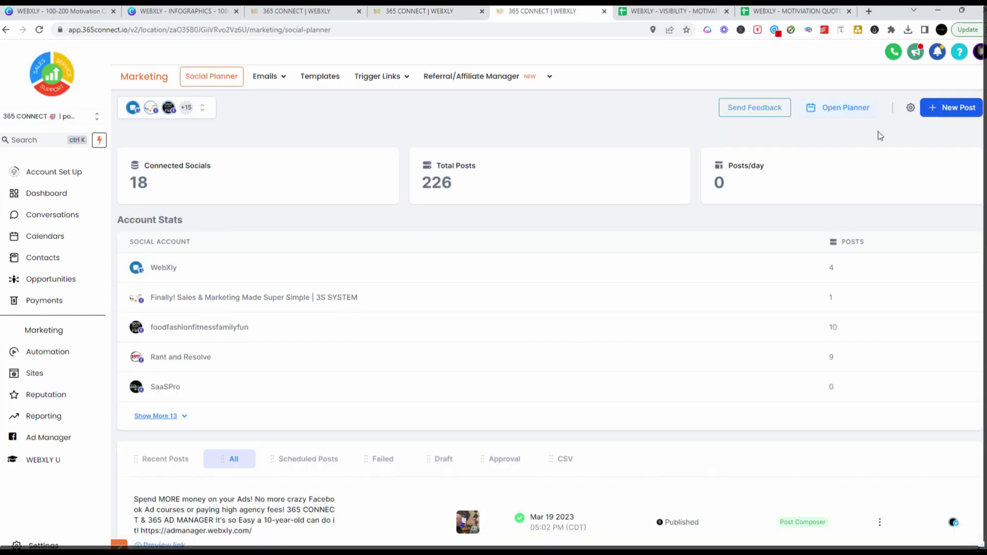
pyautogui.hotkey('ctrl', 'shift', 'Tab')
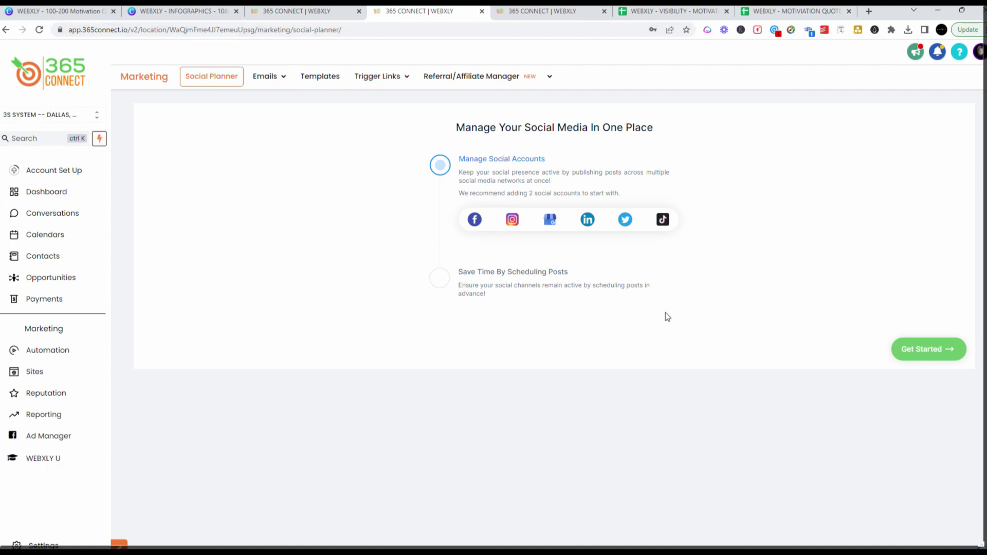
pyautogui.hotkey('ctrl', 'Tab')
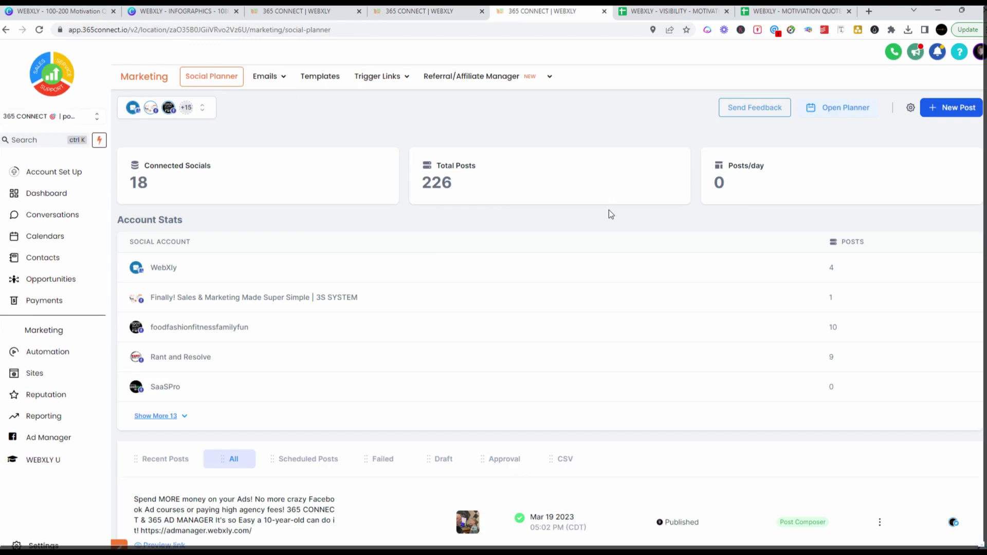
pyautogui.hotkey('ctrl', 'shift', 'Tab')
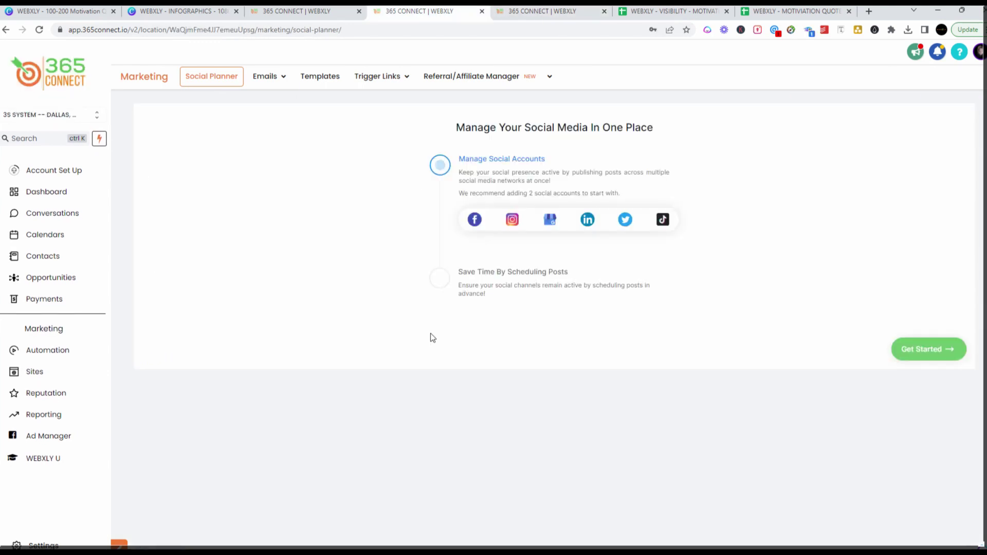